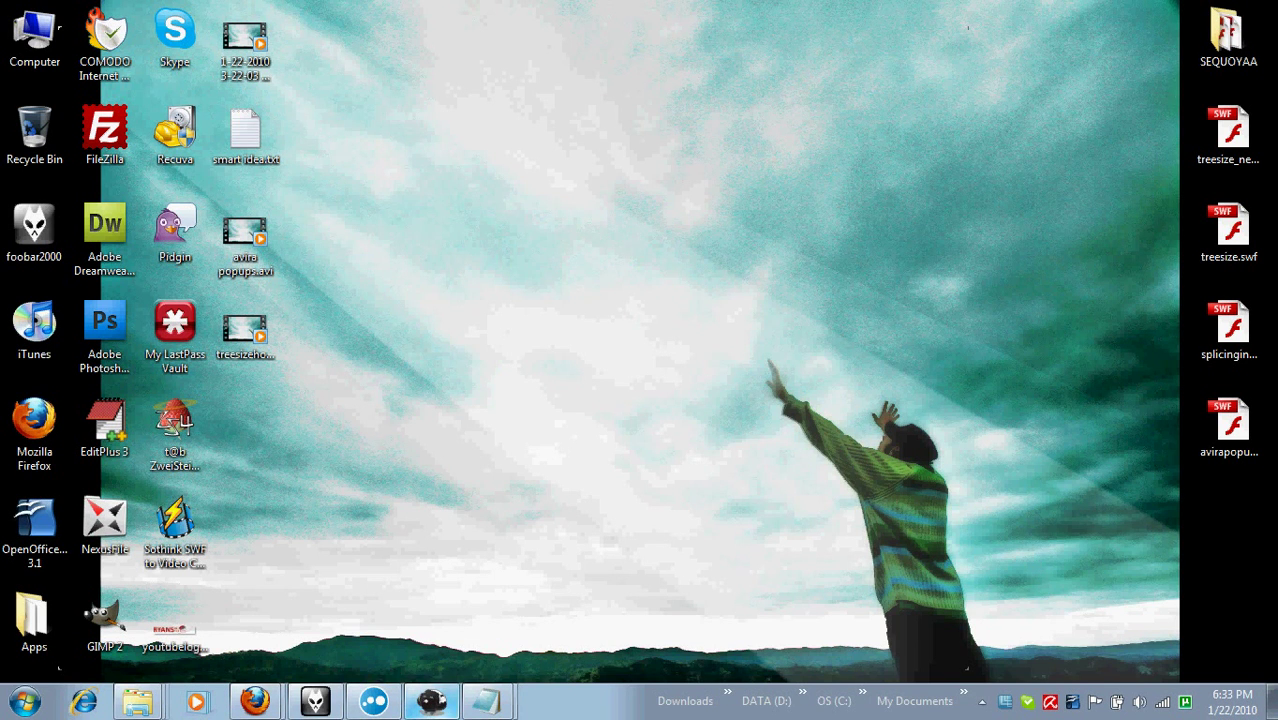
Step: Switch to Songbird, play Five Iron Frenzy's "Blue Comb '78" from Our Newest Album Ever!, and minimize the player
{"action": "left_click", "coordinate": [432, 701]}
{"action": "scroll", "coordinate": [706, 390], "scroll_direction": "down", "scroll_amount": 20}
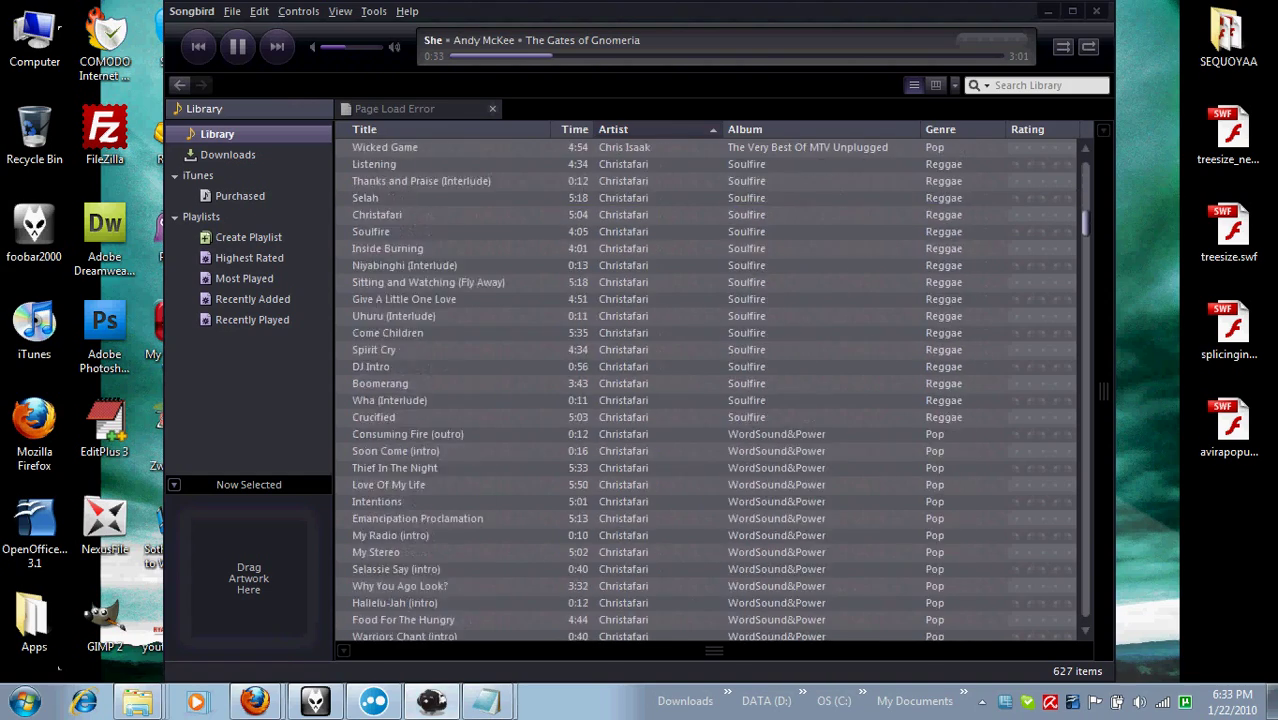
{"action": "scroll", "coordinate": [710, 390], "scroll_direction": "down", "scroll_amount": 20}
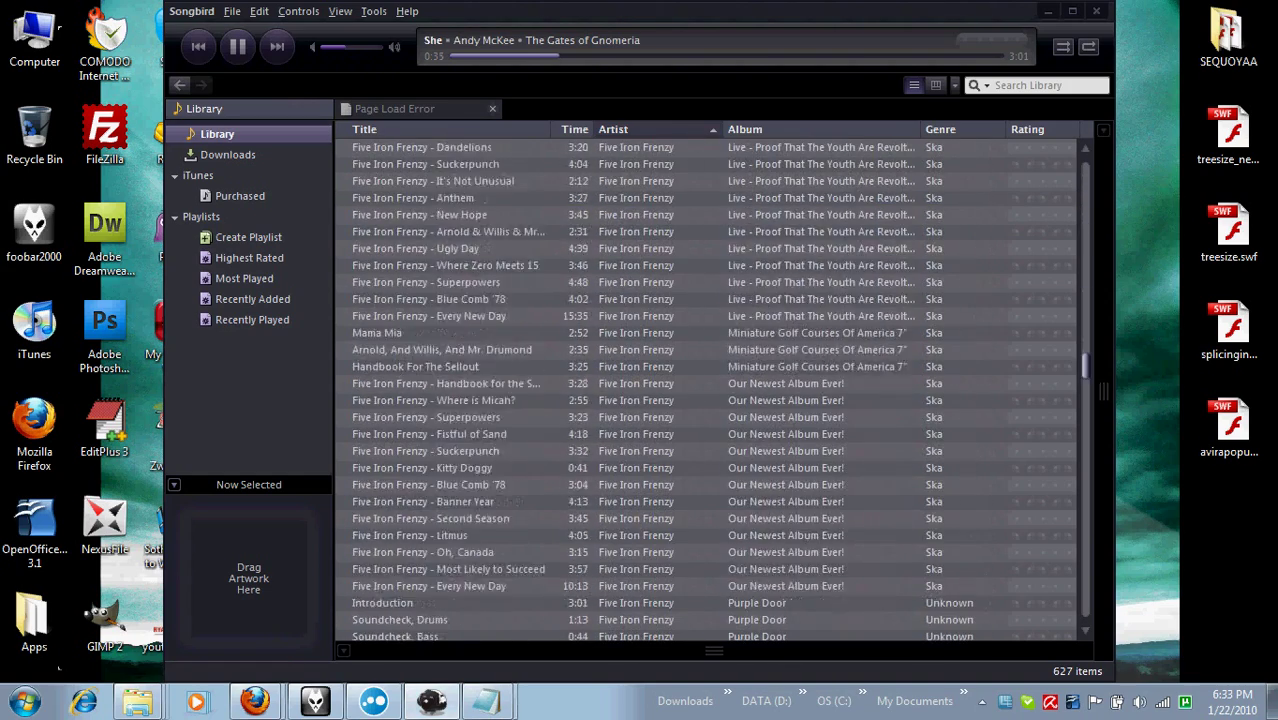
{"action": "scroll", "coordinate": [706, 390], "scroll_direction": "up", "scroll_amount": 2}
{"action": "left_click", "coordinate": [706, 518]}
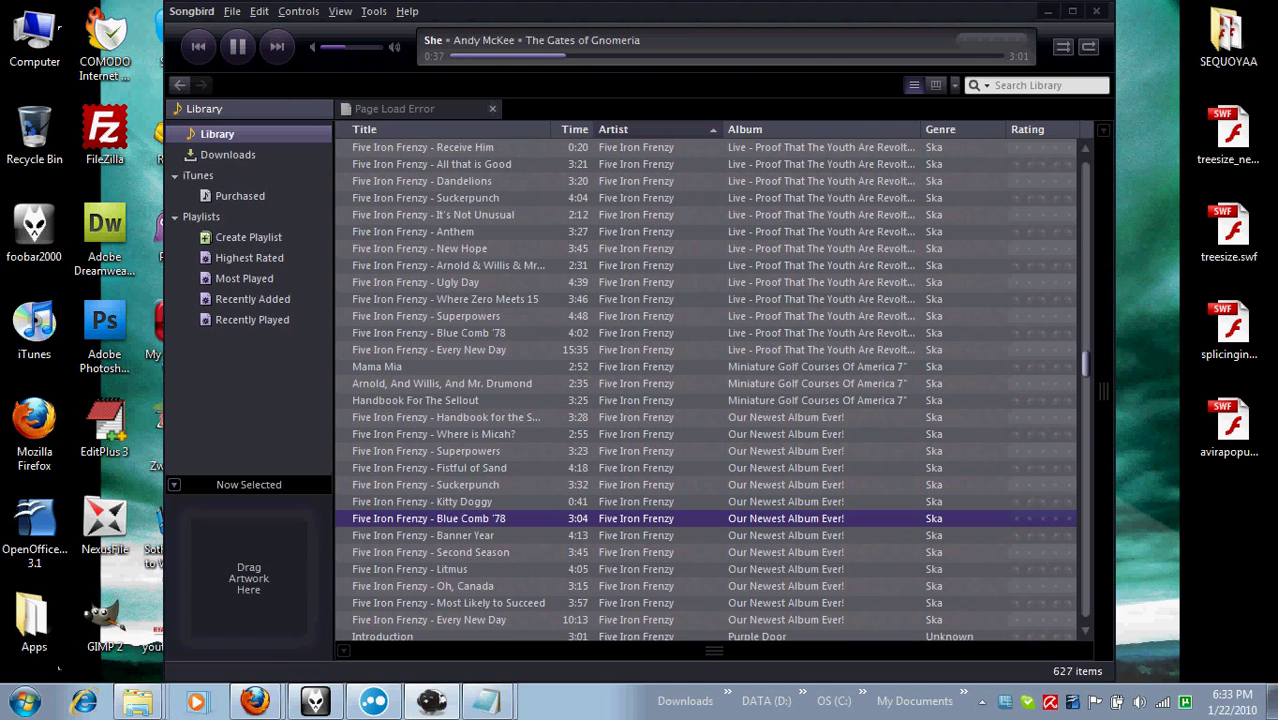
{"action": "scroll", "coordinate": [706, 518], "scroll_direction": "up", "scroll_amount": 2}
{"action": "scroll", "coordinate": [706, 518], "scroll_direction": "down", "scroll_amount": 1}
{"action": "key", "text": "Return"}
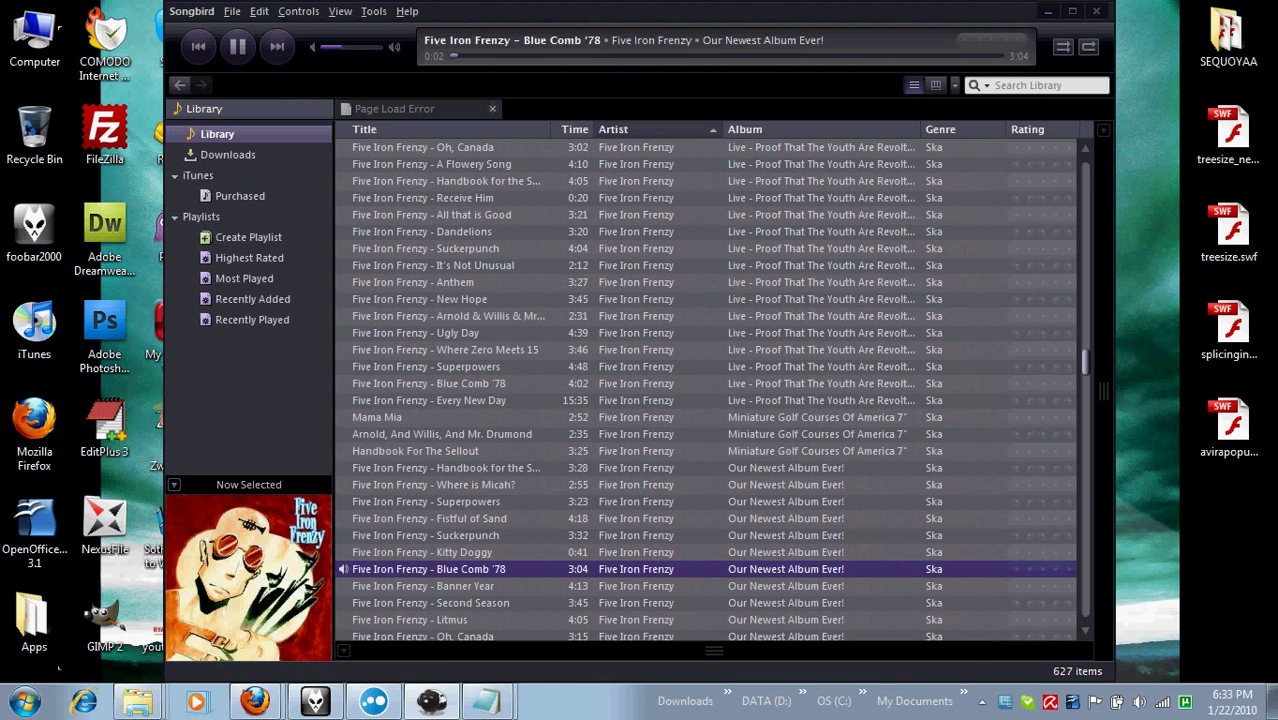
{"action": "left_click", "coordinate": [1048, 12]}
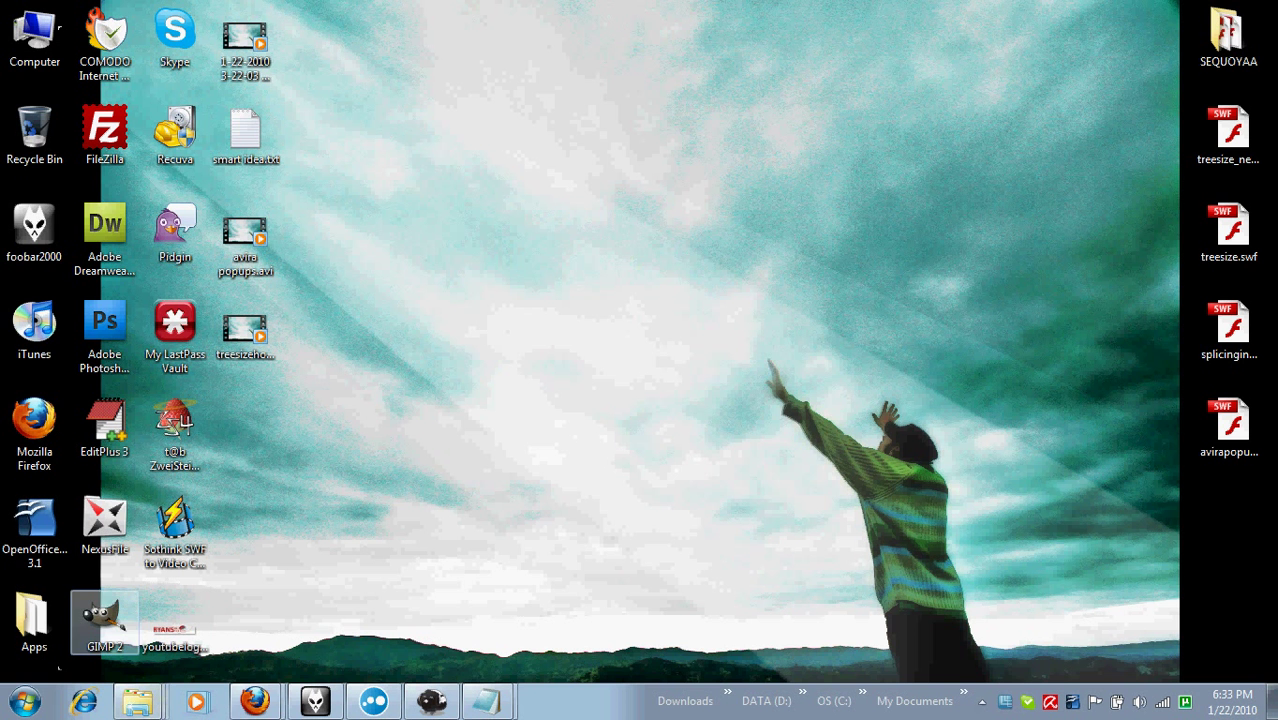
Step: Launch GIMP and browse to the RyansPCRepairs folder for an image to open
{"action": "double_click", "coordinate": [105, 620]}
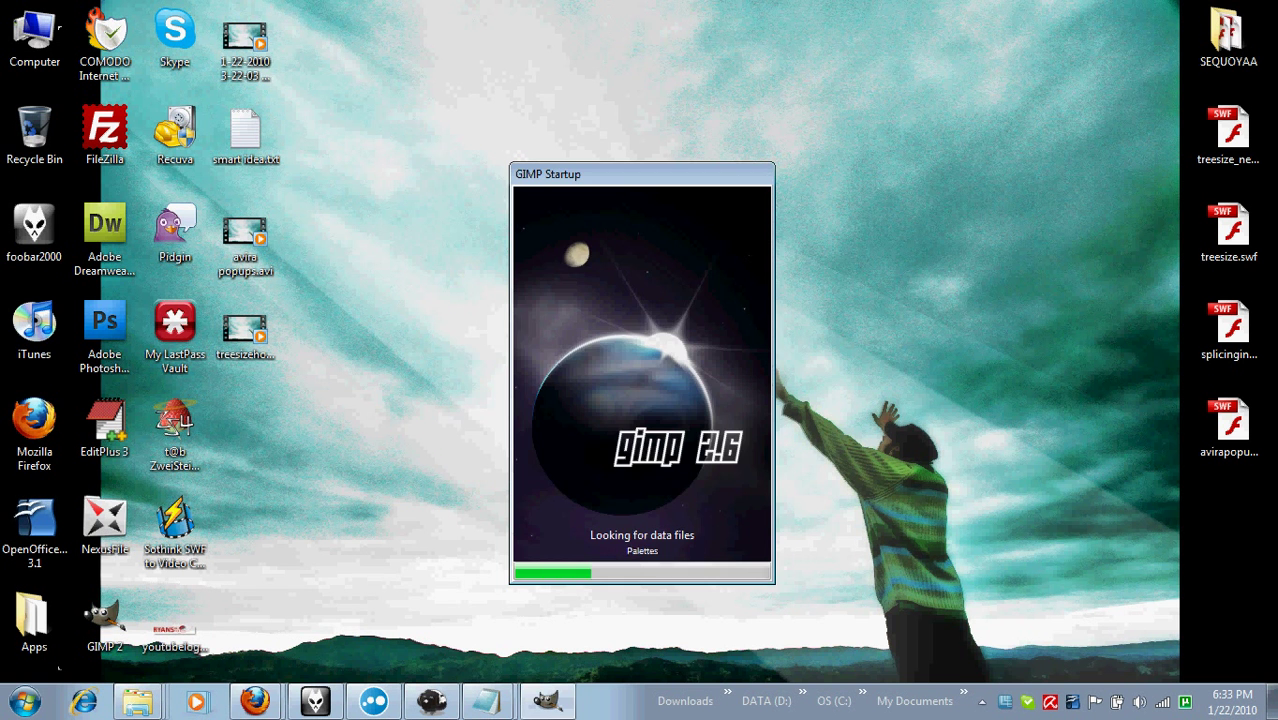
{"action": "left_click_drag", "start_coordinate": [620, 174], "coordinate": [392, 21]}
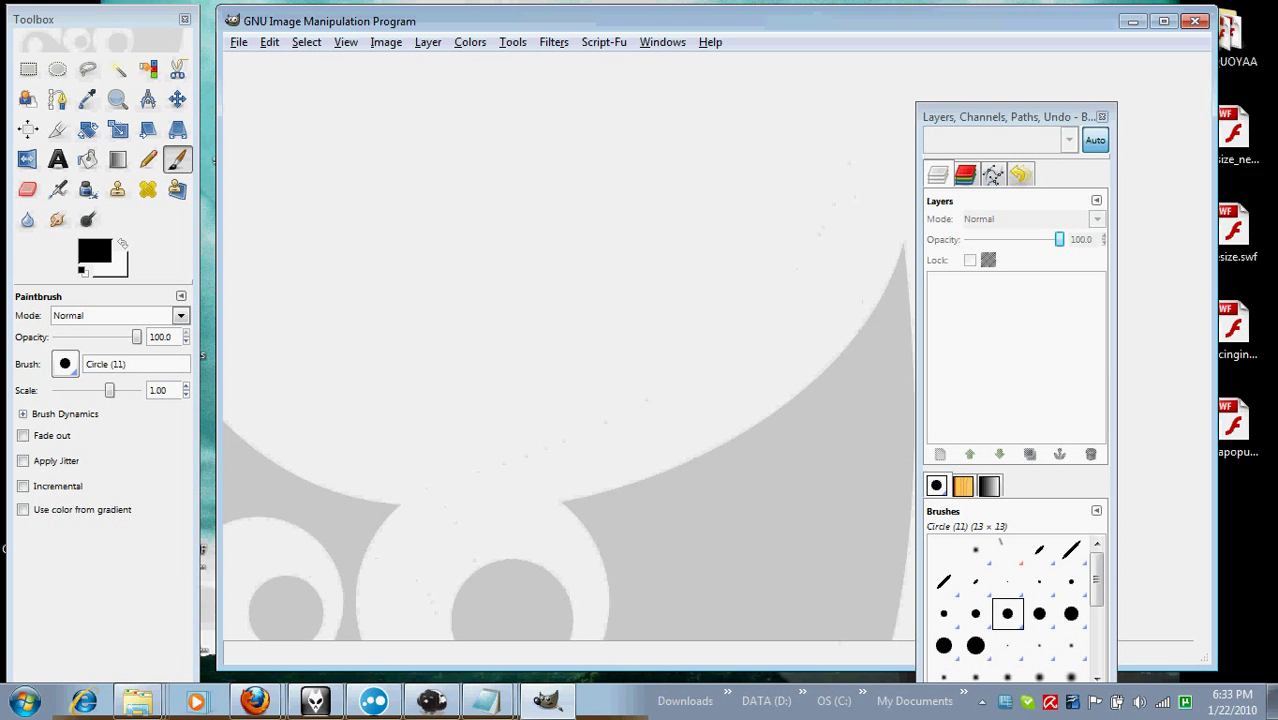
{"action": "key", "text": "ctrl+o"}
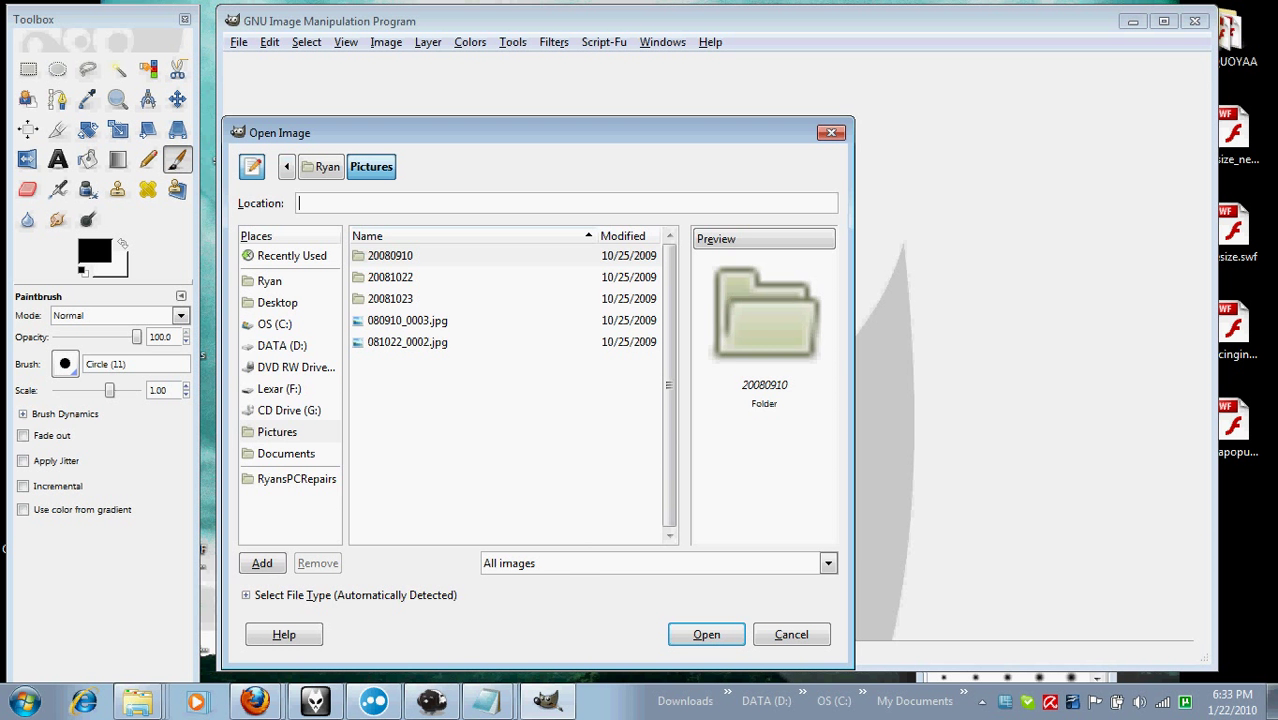
{"action": "left_click", "coordinate": [296, 479]}
{"action": "left_click_drag", "start_coordinate": [669, 338], "coordinate": [669, 396]}
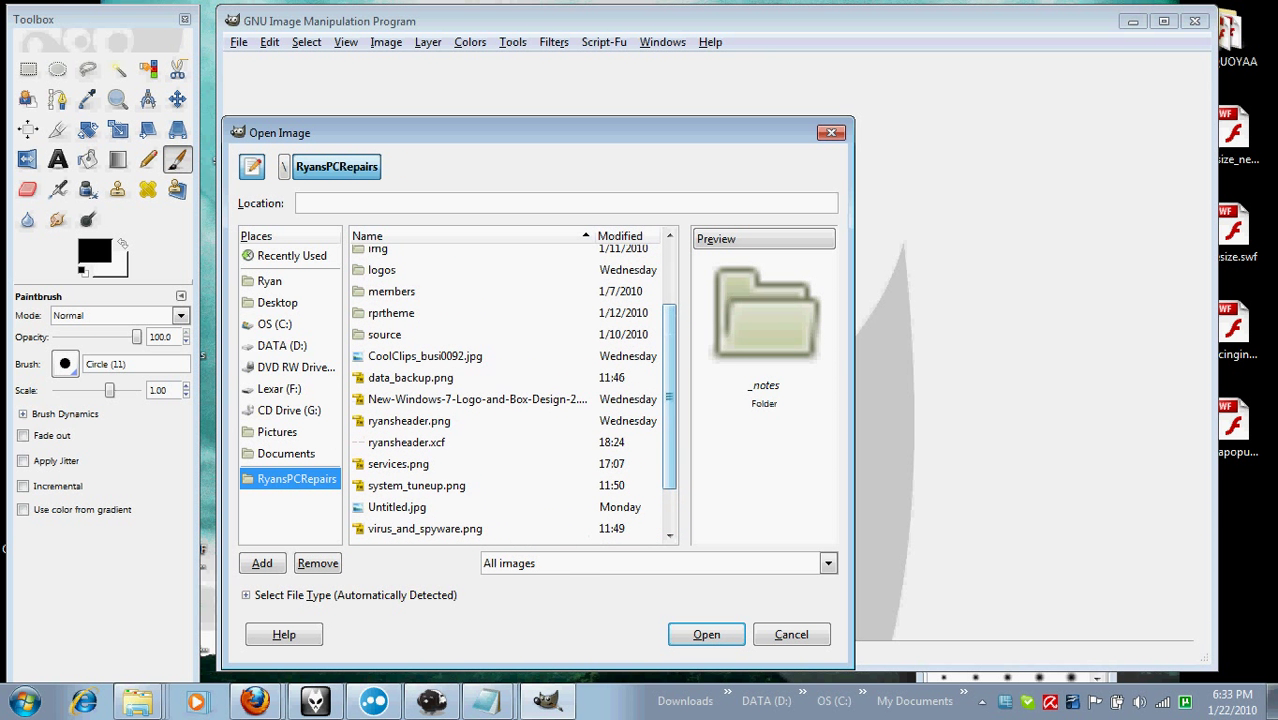
Step: Preview ryansheader.xcf, system_tuneup.png and windows_reinstalls.png in the RyansPCRepairs folder
{"action": "left_click", "coordinate": [409, 421]}
{"action": "left_click", "coordinate": [406, 442]}
{"action": "scroll", "coordinate": [406, 442], "scroll_direction": "down", "scroll_amount": 1}
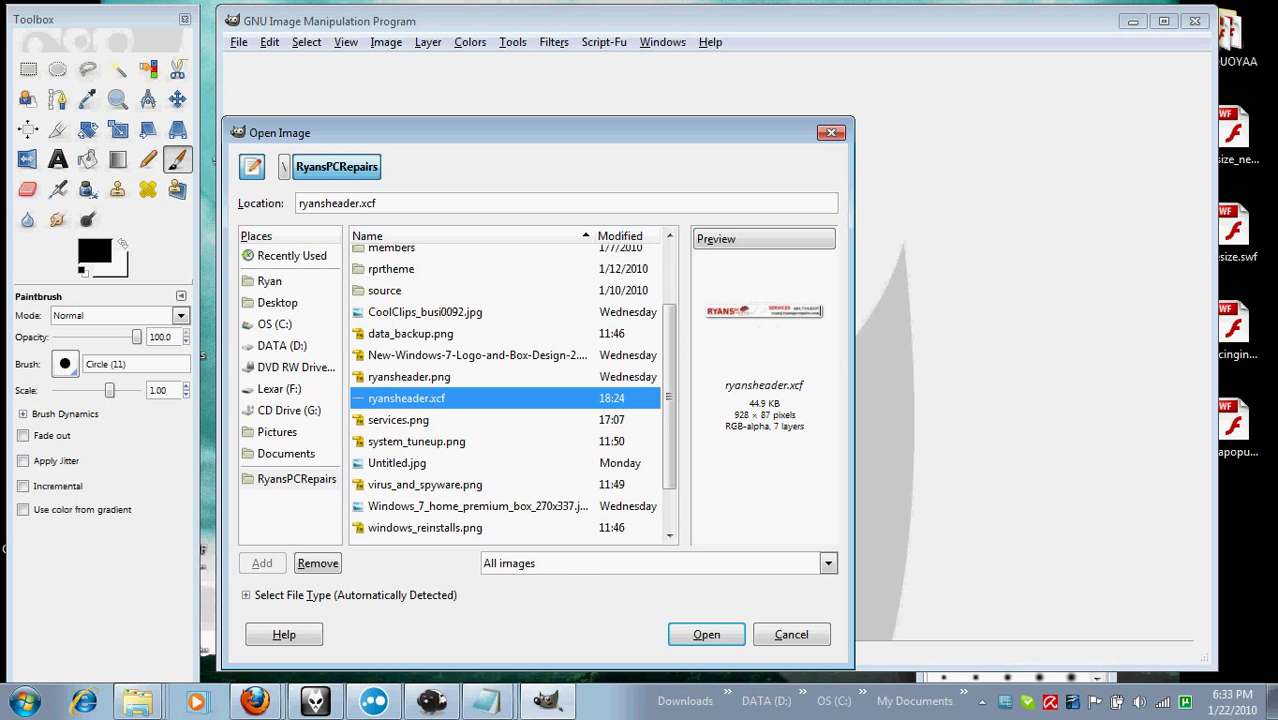
{"action": "left_click", "coordinate": [408, 442]}
{"action": "scroll", "coordinate": [512, 392], "scroll_direction": "down", "scroll_amount": 1}
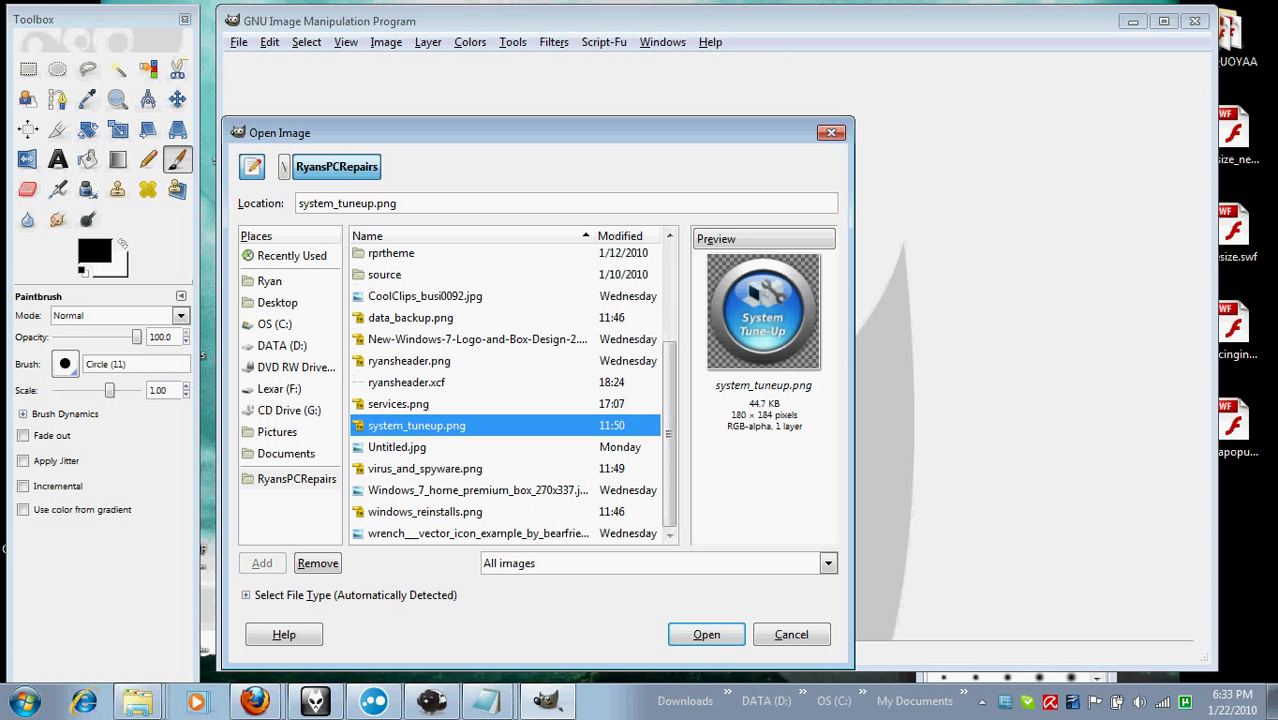
{"action": "left_click", "coordinate": [425, 512]}
{"action": "scroll", "coordinate": [425, 510], "scroll_direction": "up", "scroll_amount": 2}
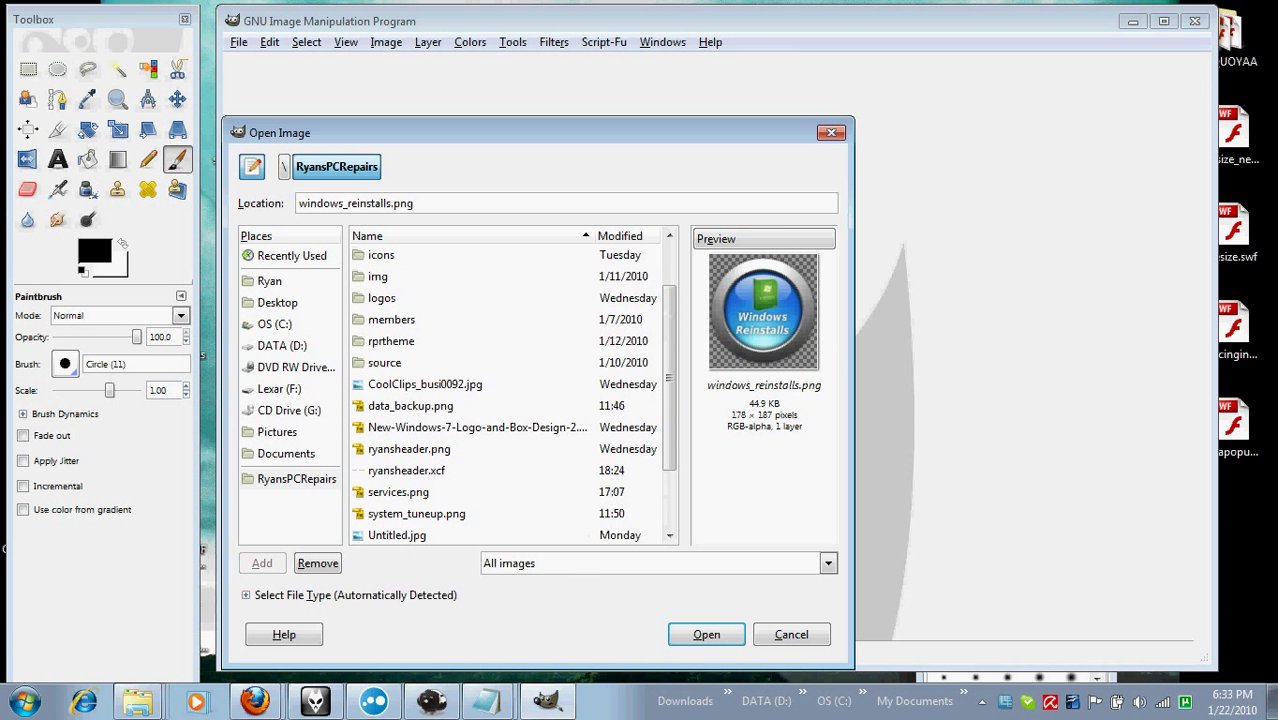
{"action": "left_click", "coordinate": [382, 298]}
{"action": "left_click", "coordinate": [378, 276]}
{"action": "double_click", "coordinate": [378, 276]}
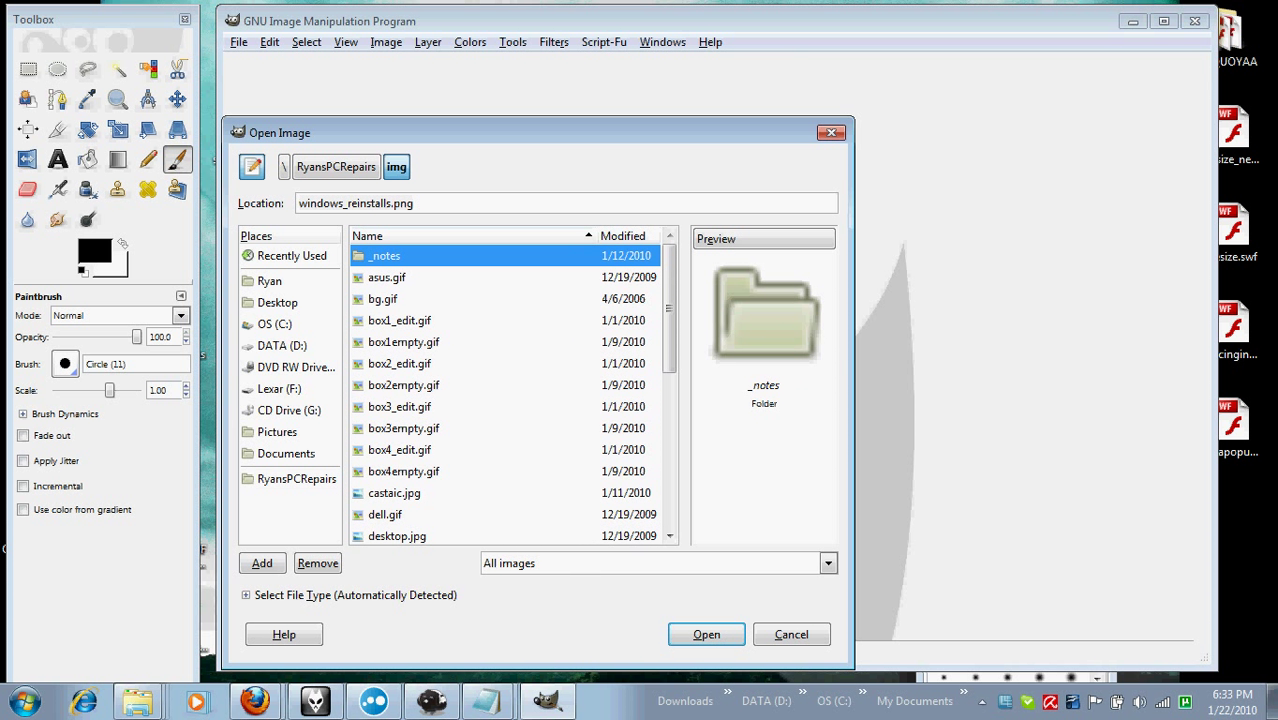
{"action": "key", "text": "Return"}
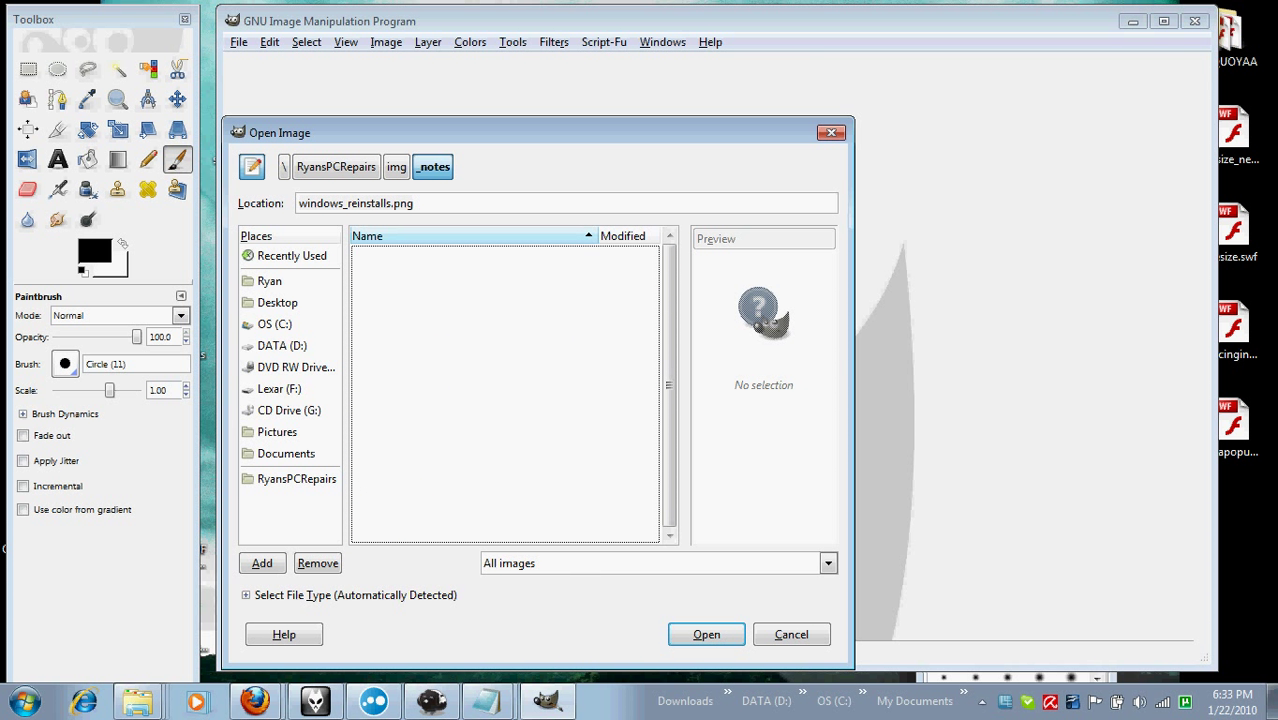
{"action": "left_click", "coordinate": [365, 203]}
{"action": "left_click", "coordinate": [396, 167]}
{"action": "key", "text": "BackSpace"}
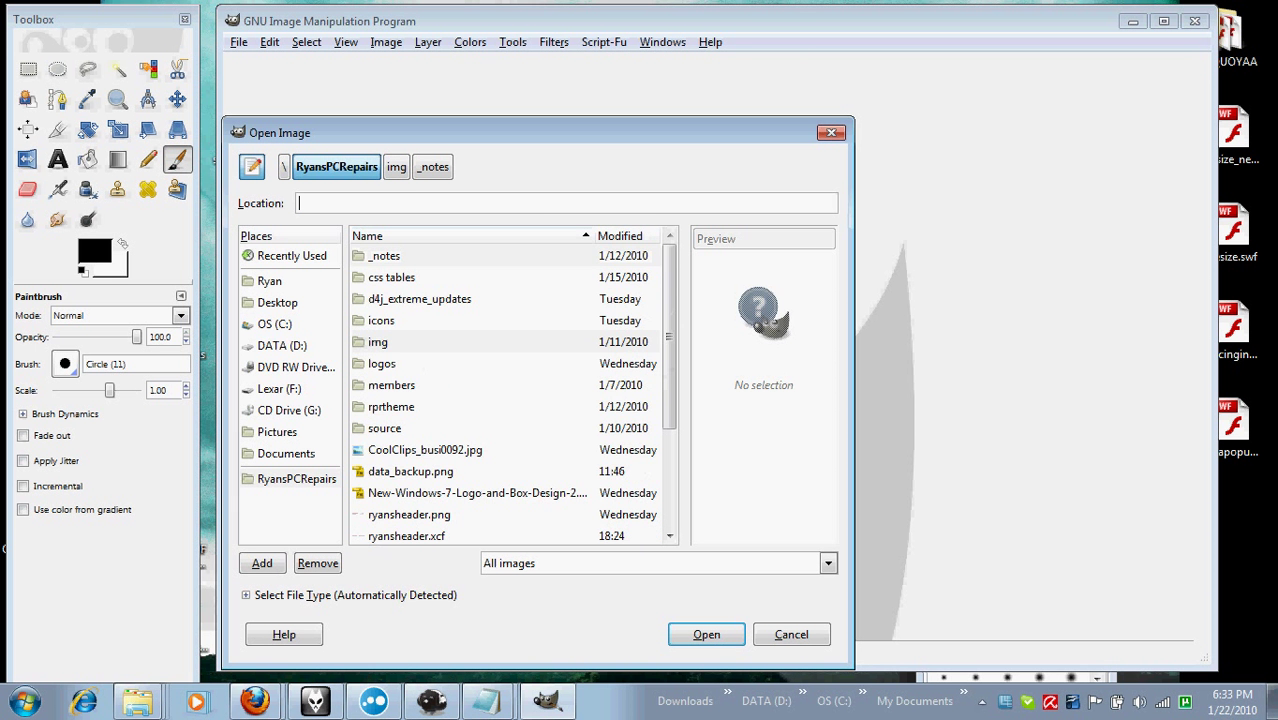
Step: Open 80percentallicons.xcf from the logos folder inside RyansPCRepairs
{"action": "double_click", "coordinate": [382, 364]}
{"action": "left_click", "coordinate": [419, 277]}
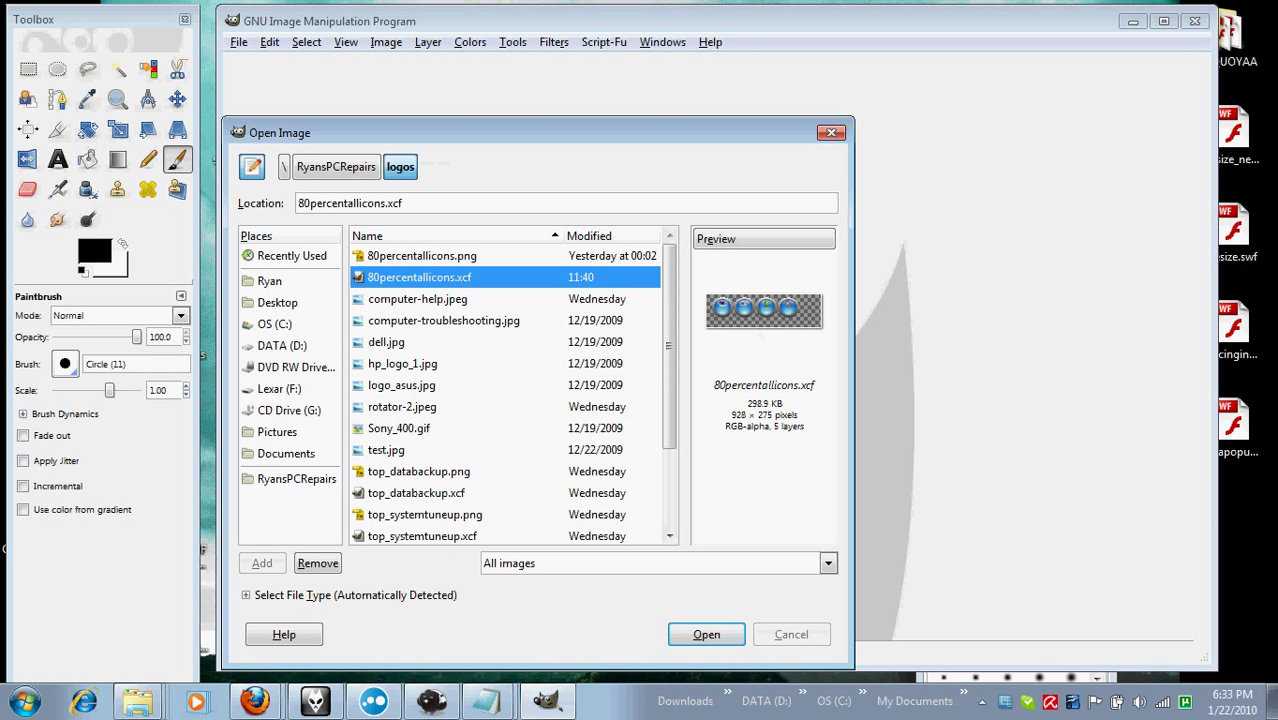
{"action": "left_click", "coordinate": [421, 256]}
{"action": "key", "text": "Down"}
{"action": "key", "text": "Return"}
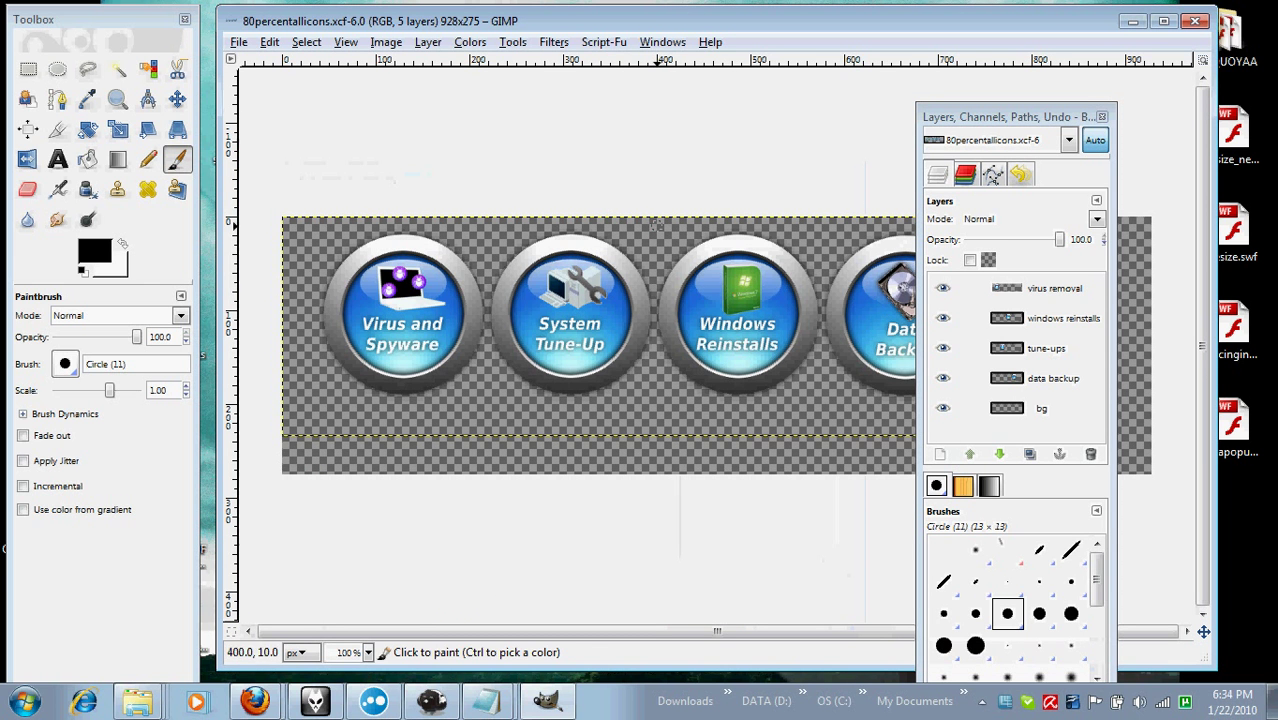
{"action": "left_click_drag", "start_coordinate": [629, 255], "coordinate": [598, 177]}
{"action": "scroll", "coordinate": [538, 186], "scroll_direction": "down", "scroll_amount": 1}
{"action": "scroll", "coordinate": [538, 186], "scroll_direction": "up", "scroll_amount": 1}
{"action": "left_click_drag", "start_coordinate": [424, 201], "coordinate": [288, 176]}
{"action": "left_click_drag", "start_coordinate": [463, 110], "coordinate": [585, 134]}
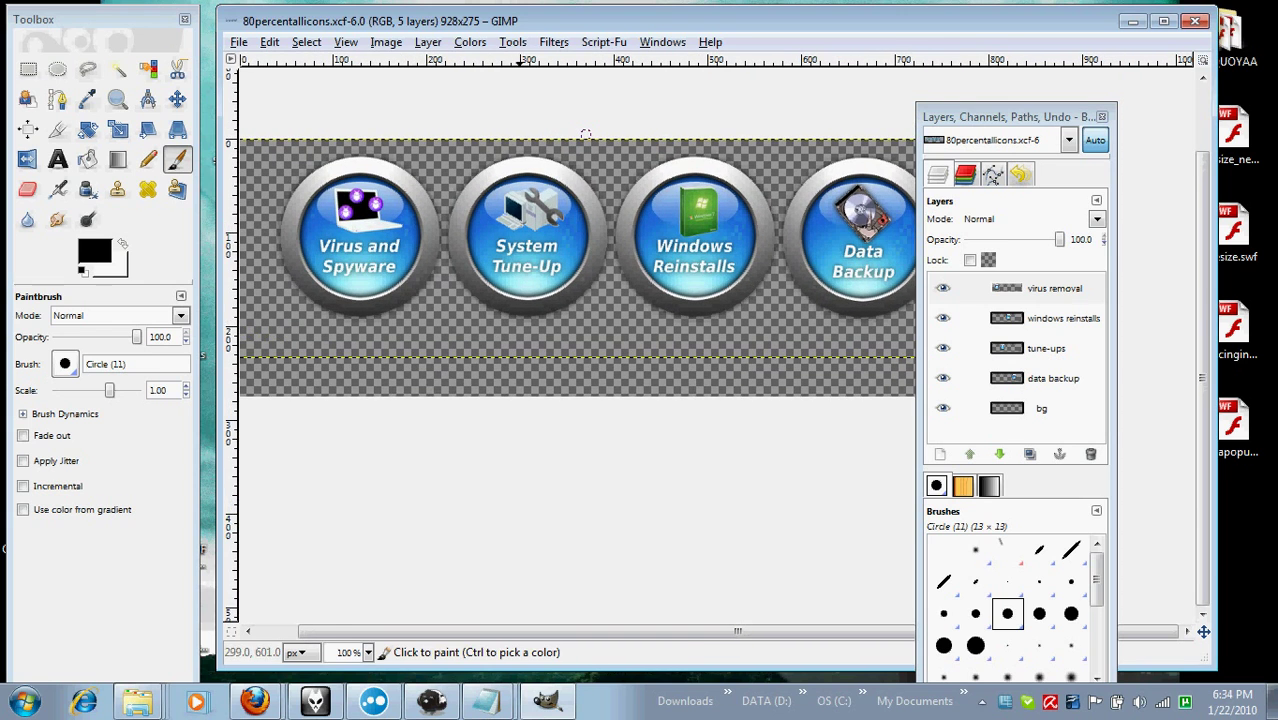
{"action": "left_click", "coordinate": [433, 700]}
{"action": "left_click", "coordinate": [440, 399]}
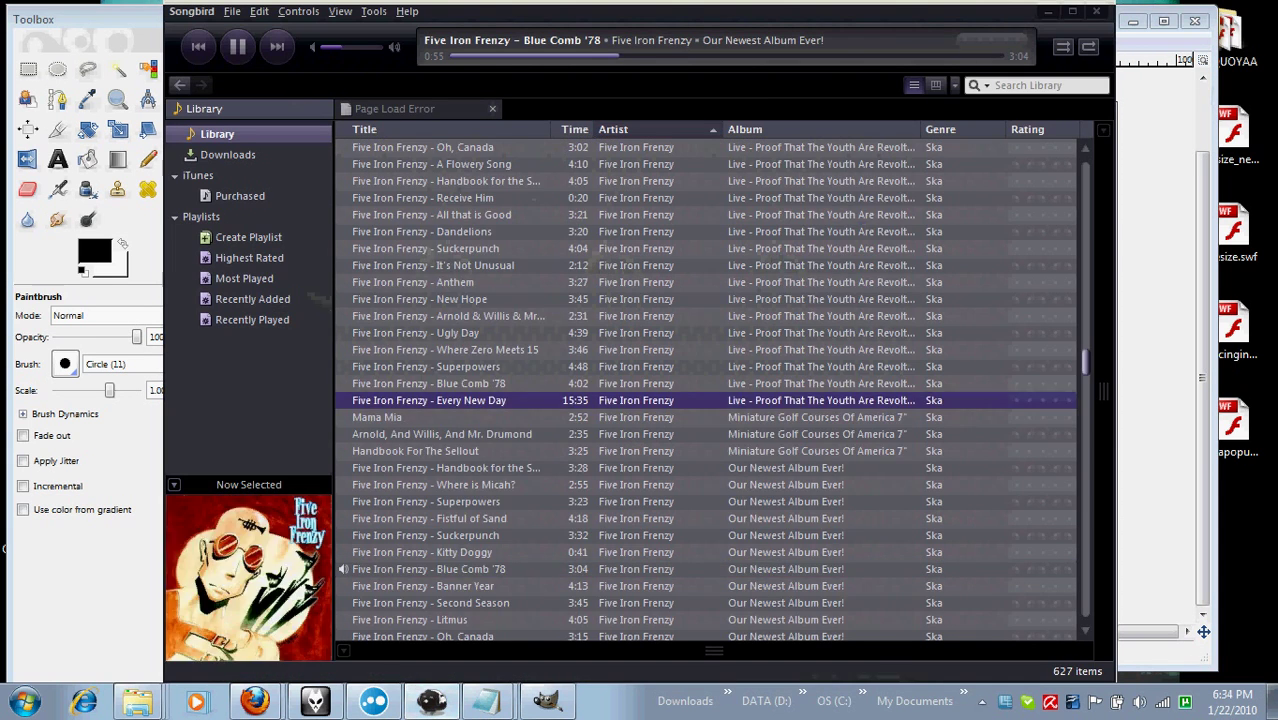
{"action": "scroll", "coordinate": [440, 399], "scroll_direction": "up", "scroll_amount": 4}
{"action": "scroll", "coordinate": [440, 399], "scroll_direction": "up", "scroll_amount": 2}
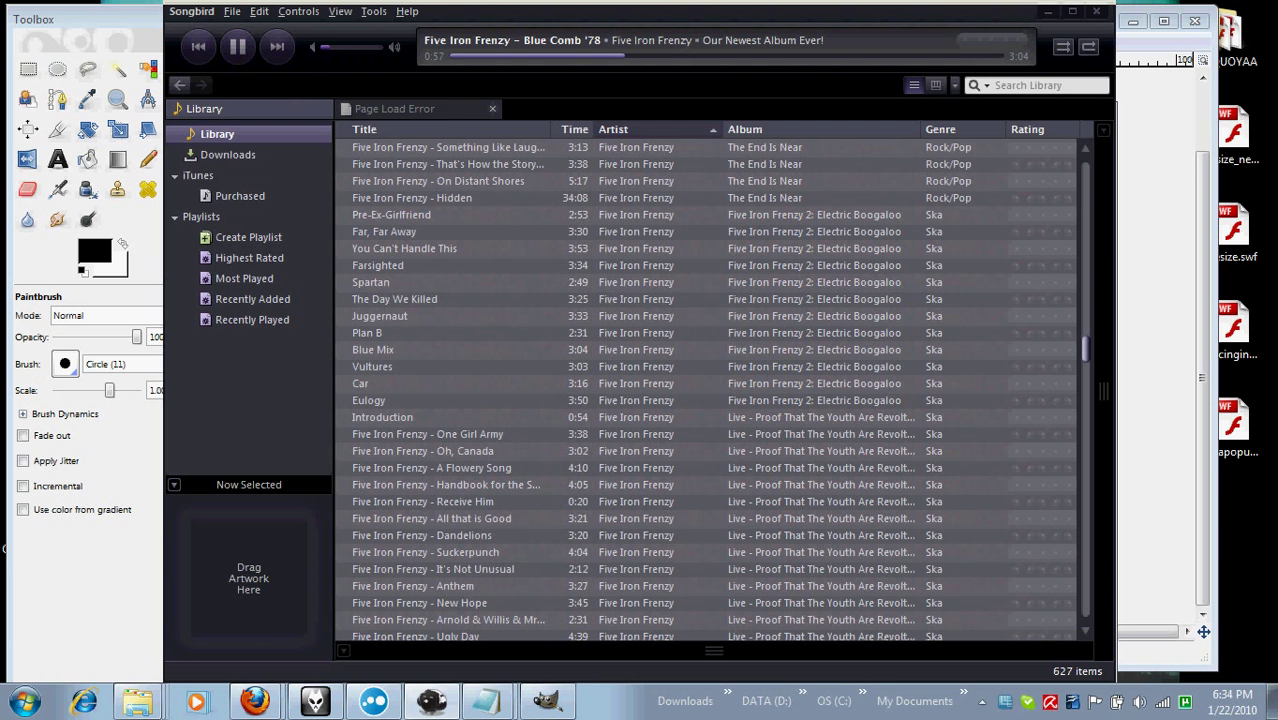
{"action": "key", "text": "alt+Tab"}
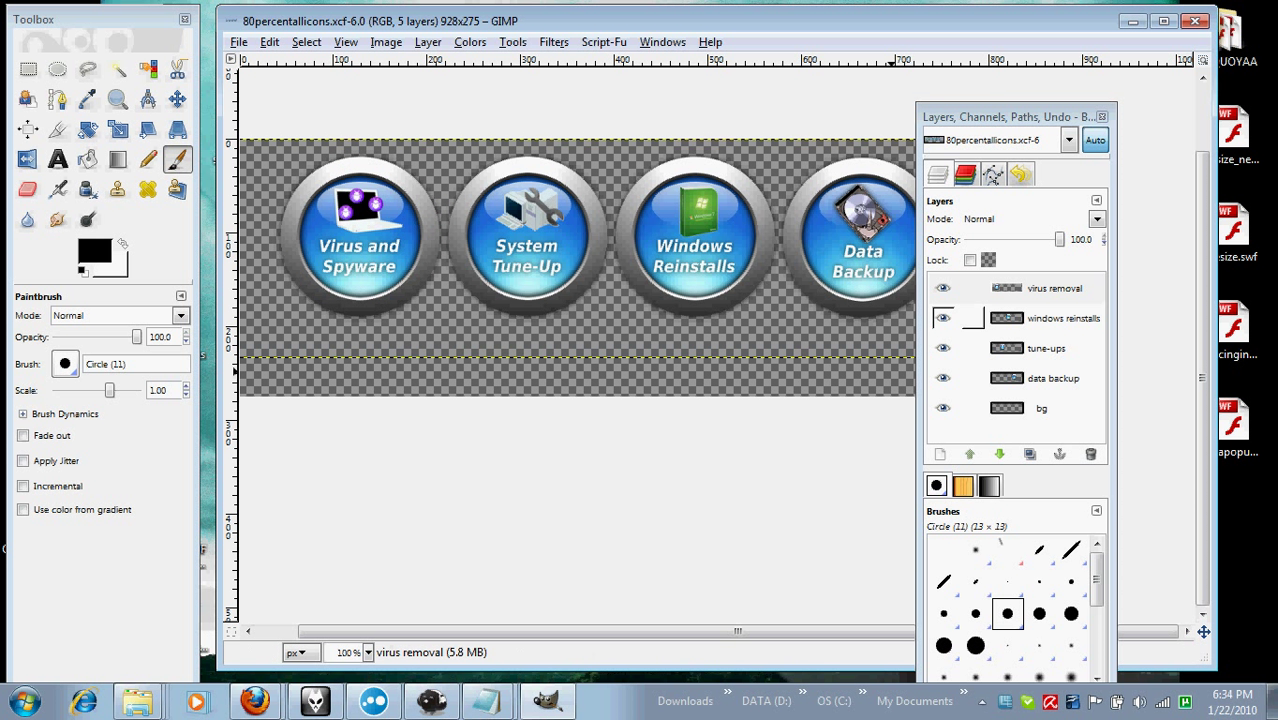
Step: On the virus removal layer, make a rectangular selection of about 186 × 199 px around the Virus and Spyware icon
{"action": "left_click", "coordinate": [970, 288]}
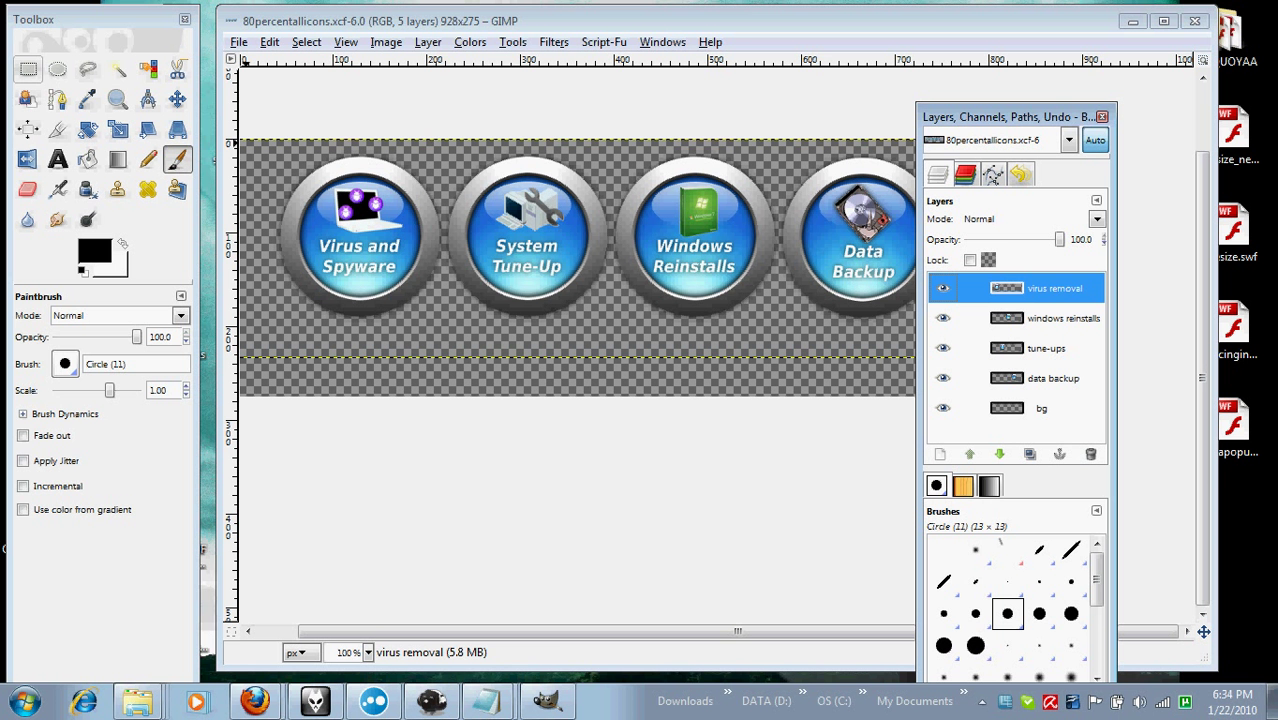
{"action": "left_click", "coordinate": [28, 69]}
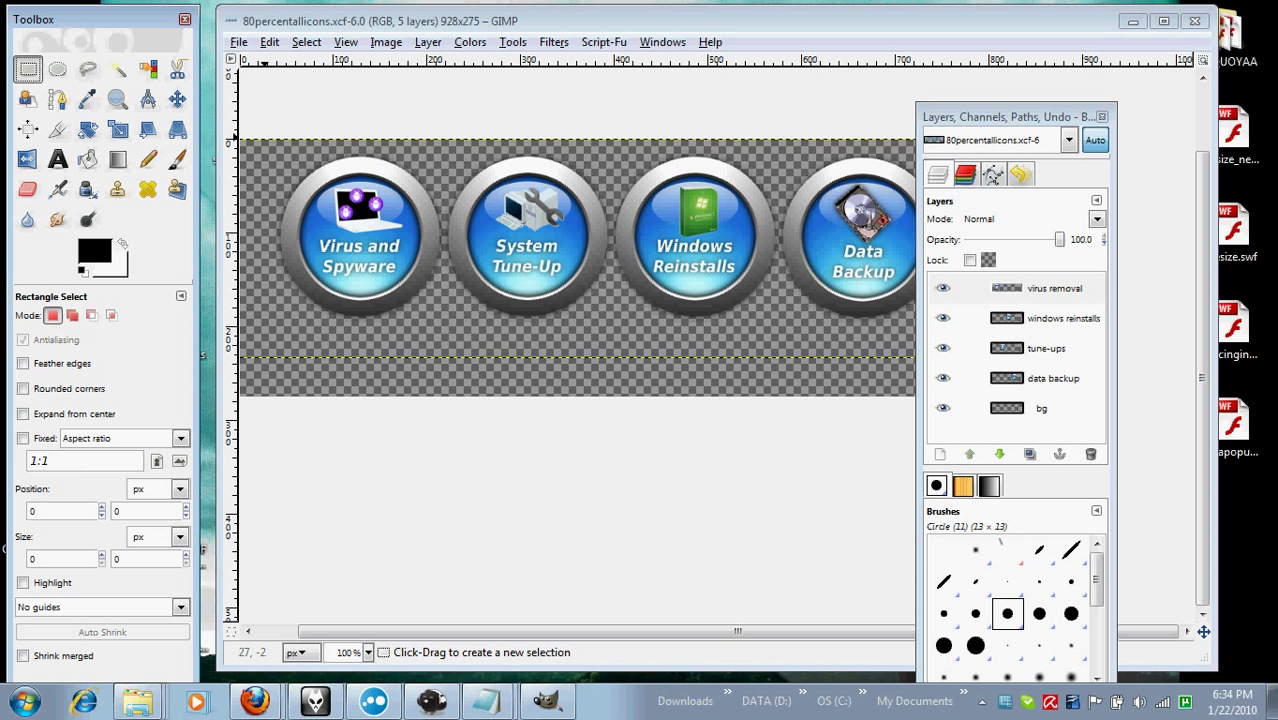
{"action": "left_click_drag", "start_coordinate": [267, 138], "coordinate": [448, 324]}
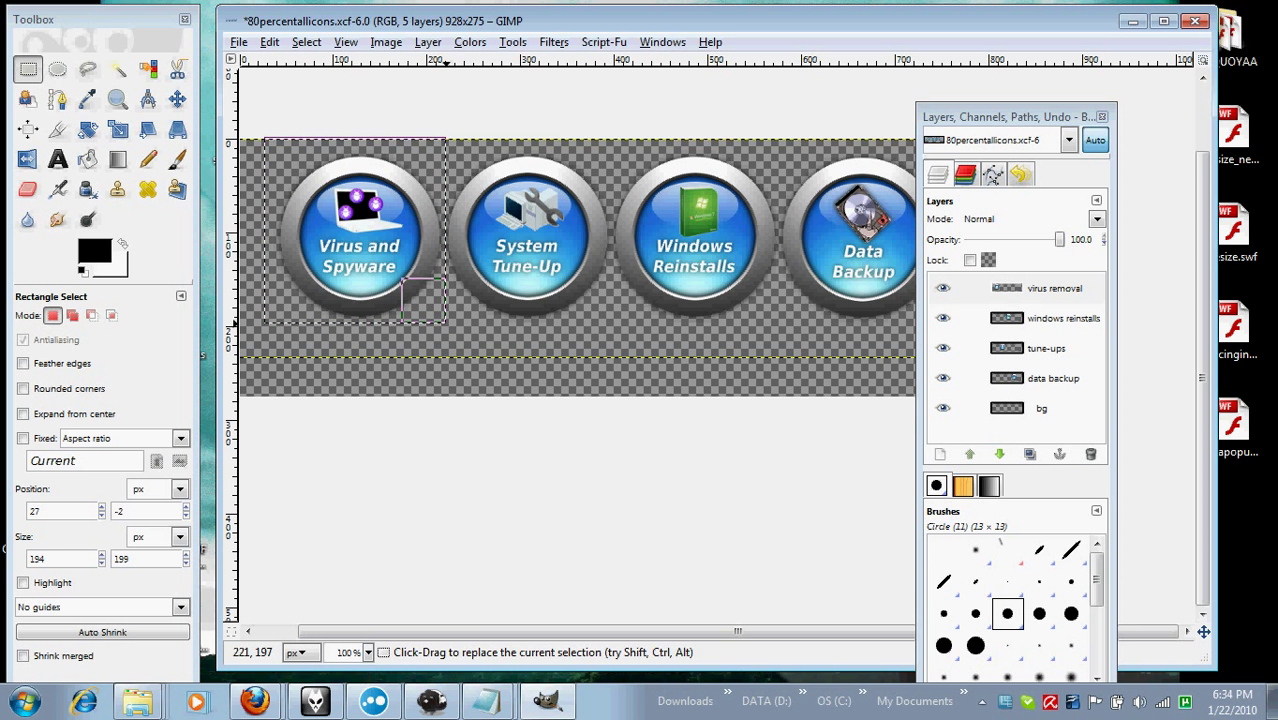
{"action": "left_click_drag", "start_coordinate": [272, 149], "coordinate": [276, 149]}
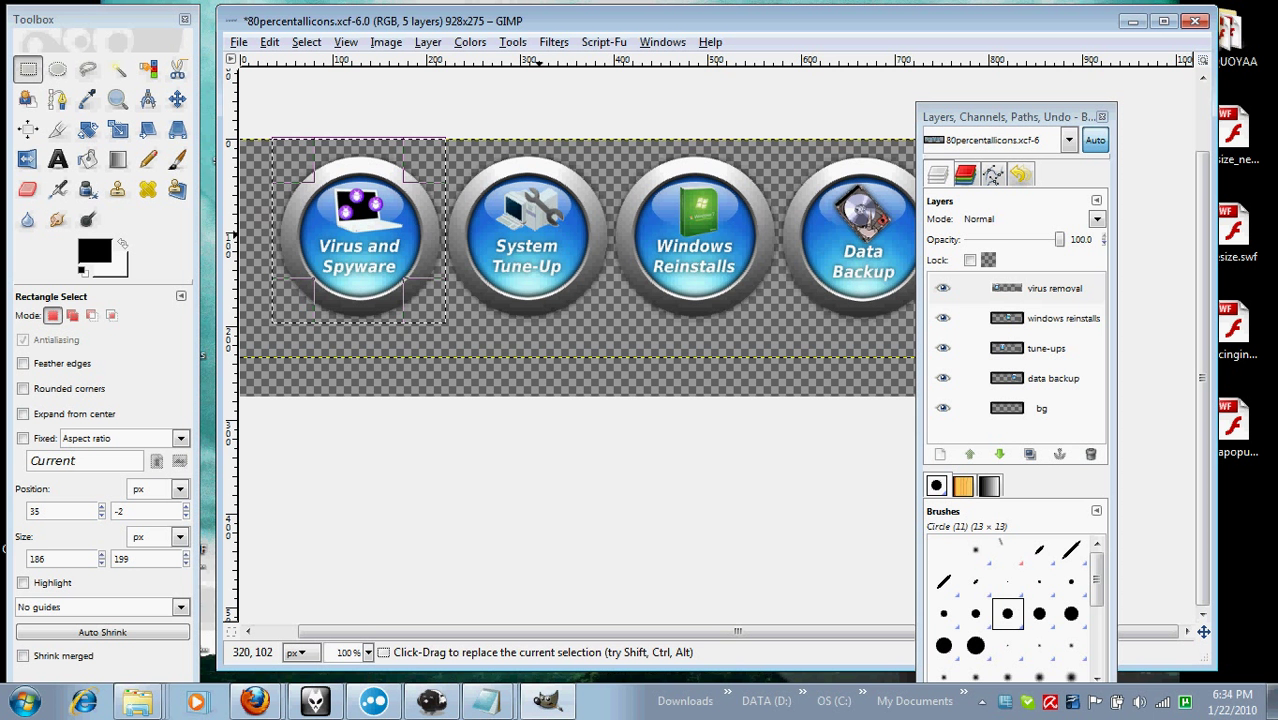
Step: Copy the selected Virus and Spyware icon to the clipboard
{"action": "right_click", "coordinate": [370, 231]}
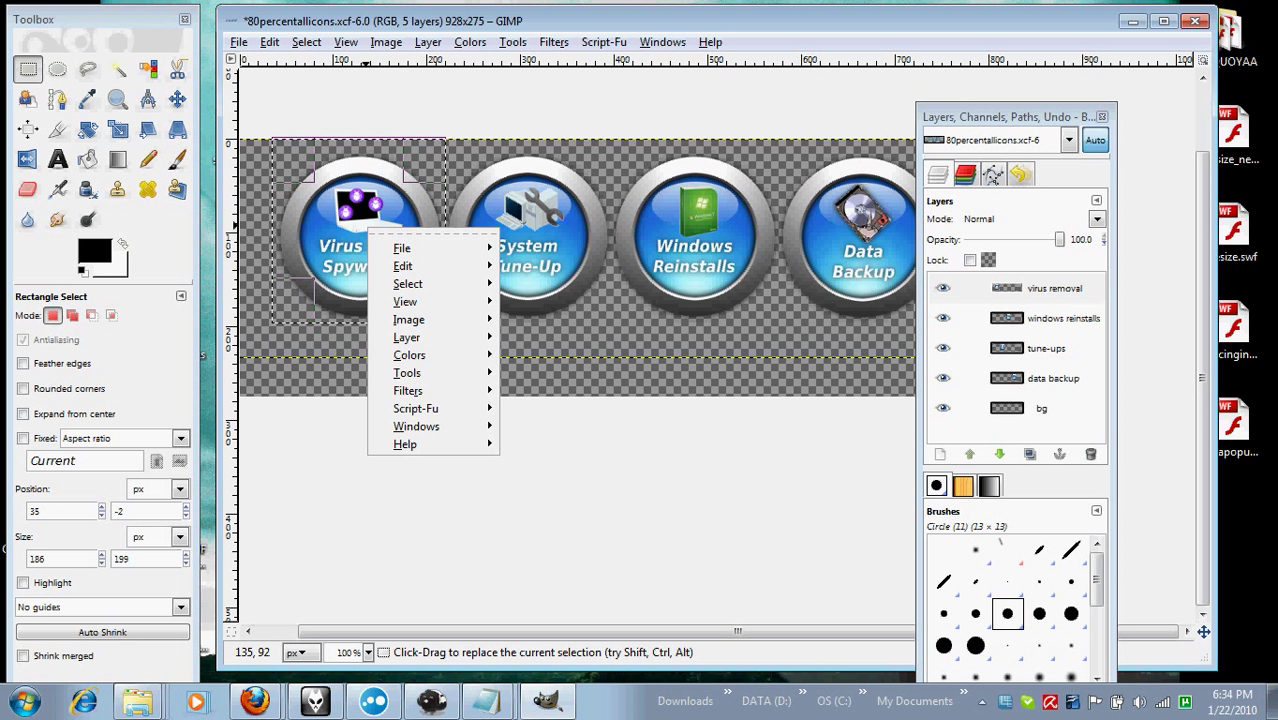
{"action": "key", "text": "Escape"}
{"action": "right_click", "coordinate": [396, 241]}
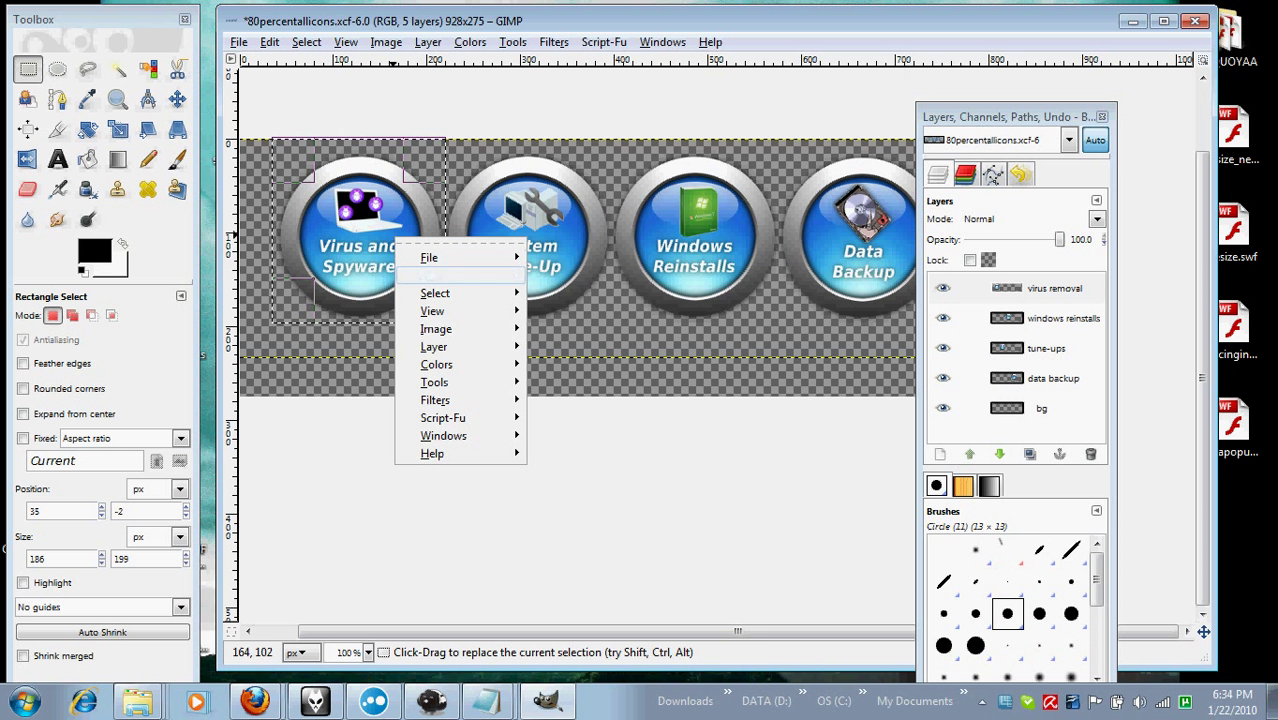
{"action": "mouse_move", "coordinate": [430, 275]}
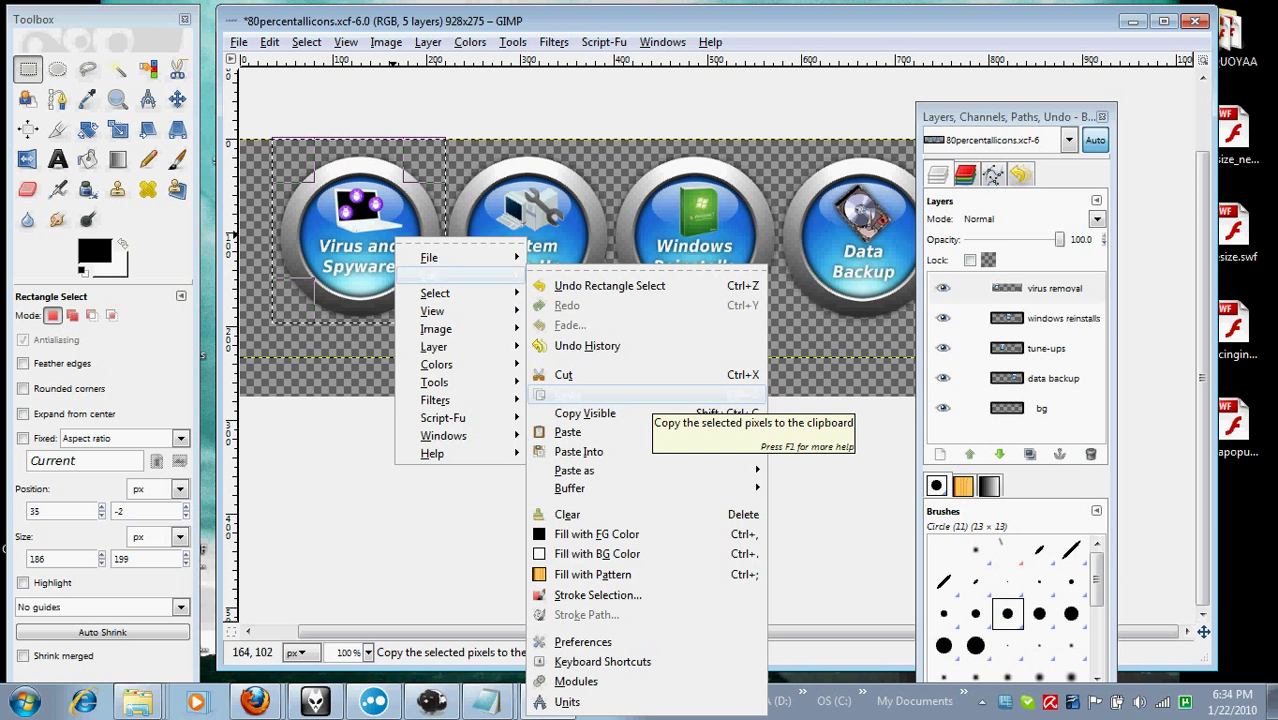
{"action": "left_click", "coordinate": [565, 395]}
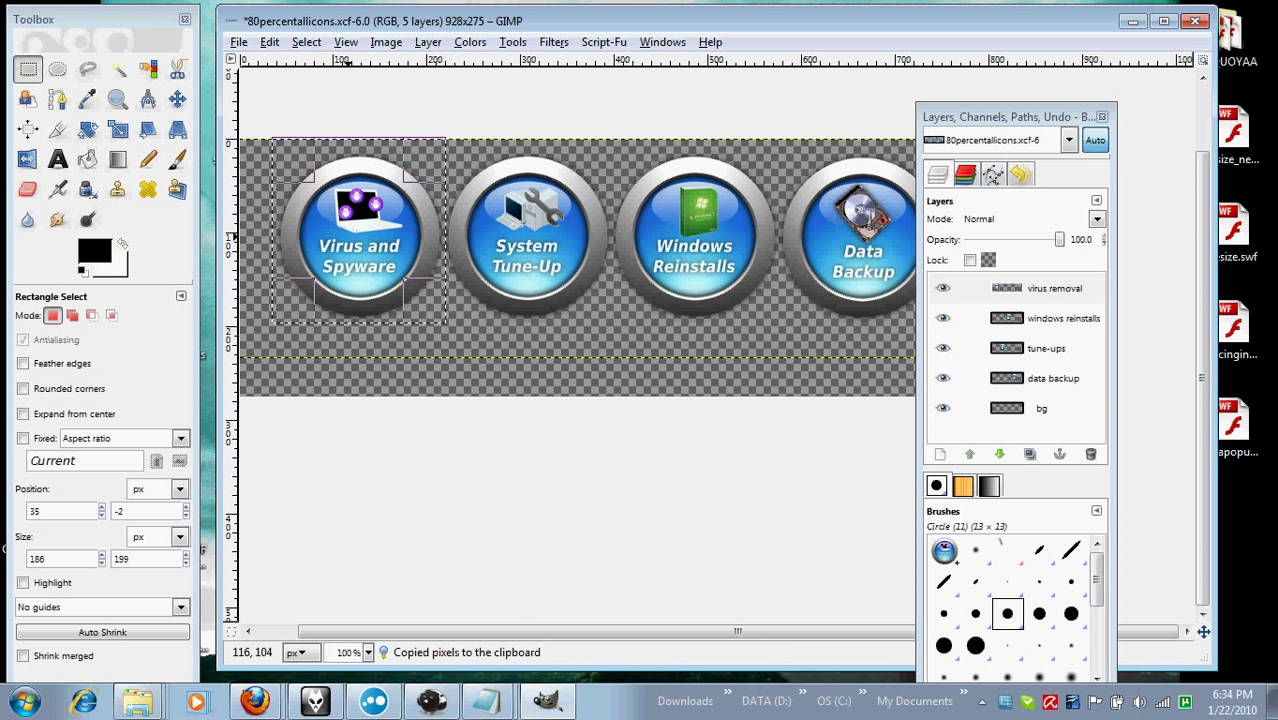
Step: Paste the copied icon as a new image and place its window below the row of icons
{"action": "right_click", "coordinate": [350, 243]}
{"action": "mouse_move", "coordinate": [420, 277]}
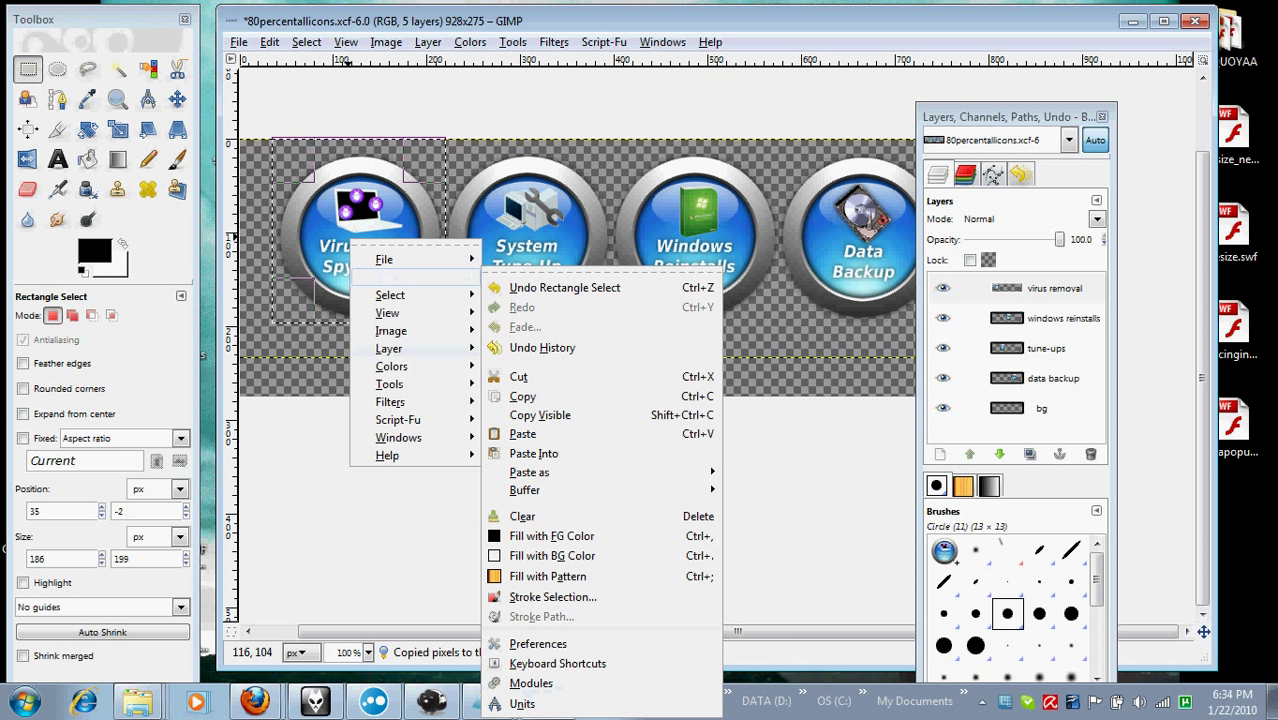
{"action": "mouse_move", "coordinate": [541, 472]}
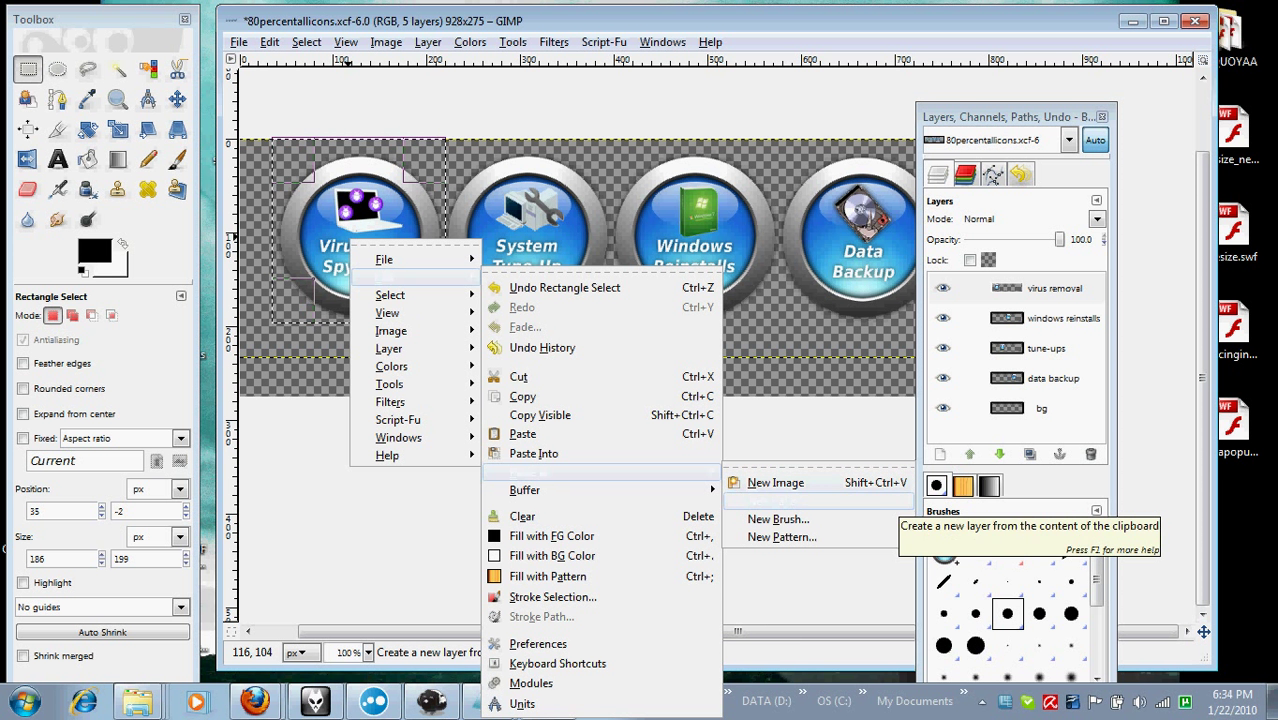
{"action": "left_click", "coordinate": [775, 483]}
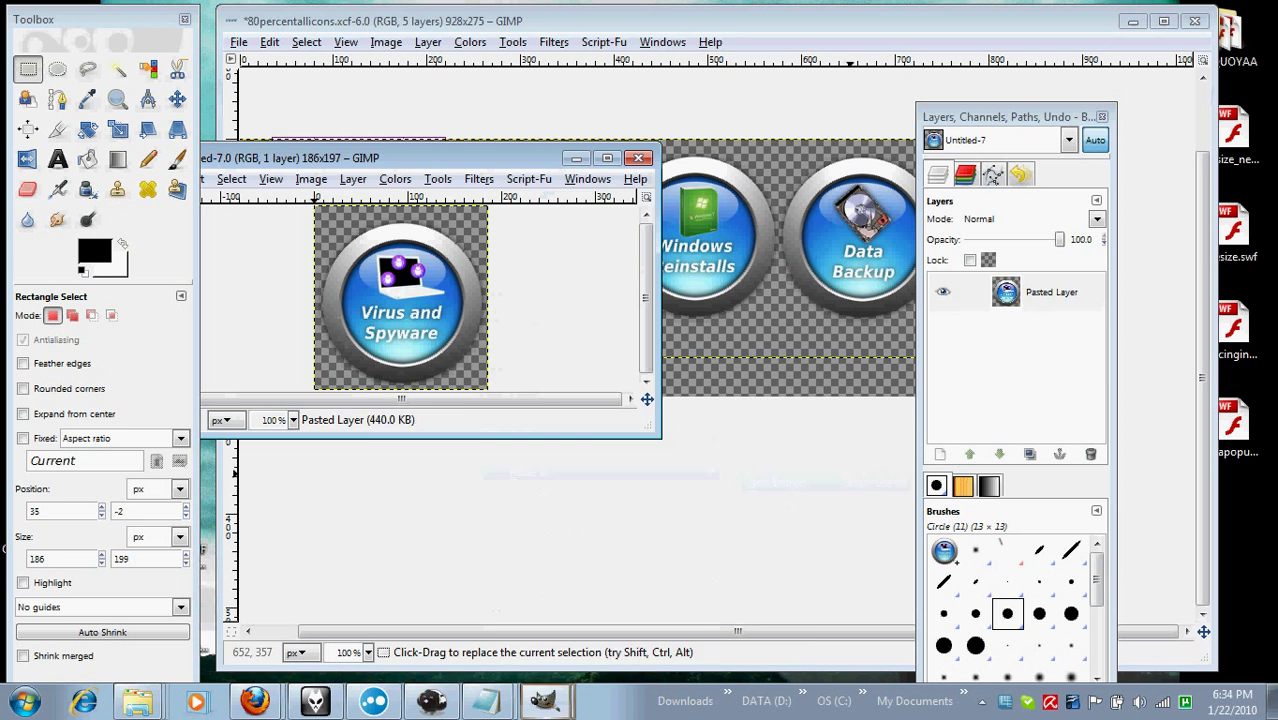
{"action": "left_click_drag", "start_coordinate": [450, 158], "coordinate": [602, 328]}
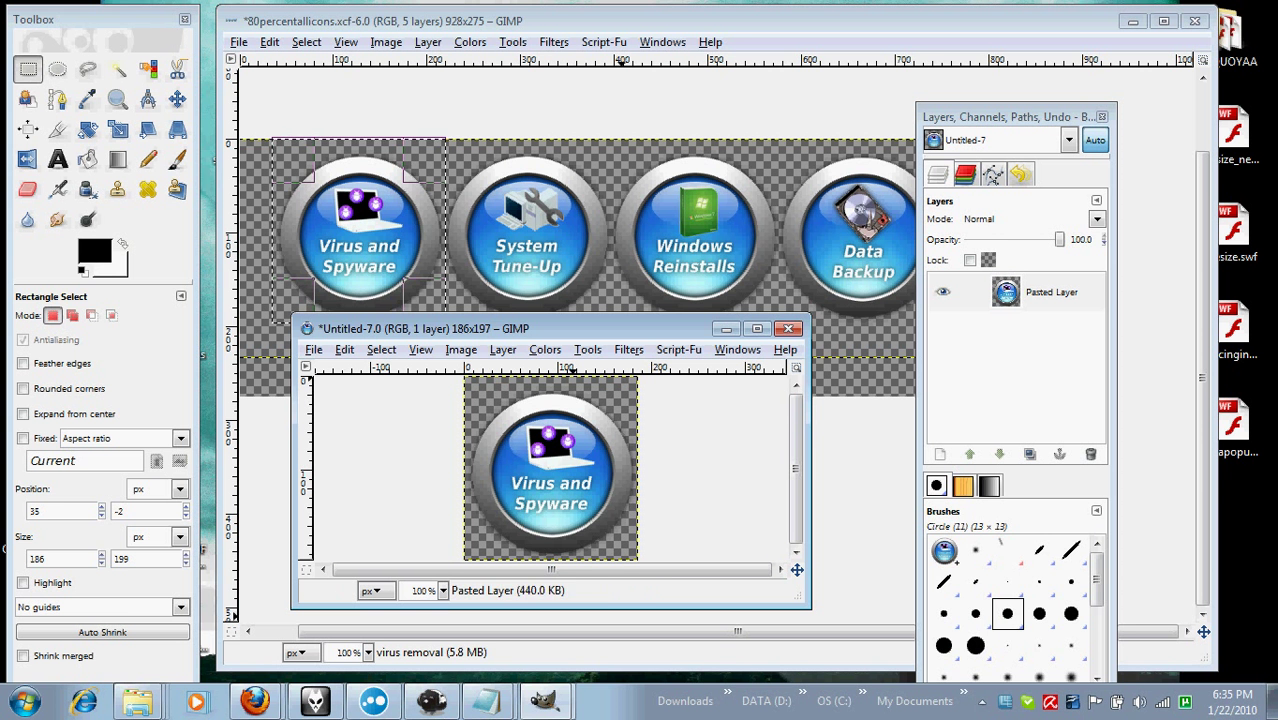
Step: Start saving the extracted Virus and Spyware image under a new name, with the Desktop as the destination folder
{"action": "left_click", "coordinate": [313, 349]}
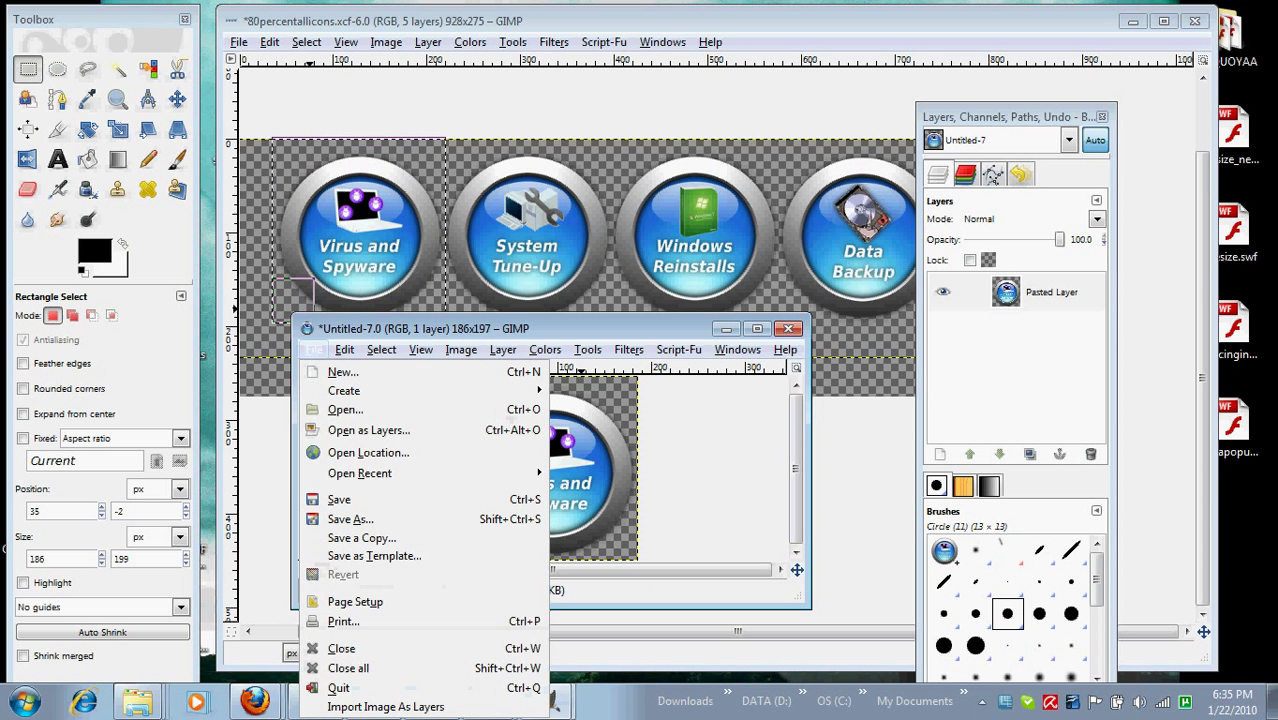
{"action": "left_click", "coordinate": [350, 519]}
{"action": "left_click_drag", "start_coordinate": [490, 328], "coordinate": [486, 336]}
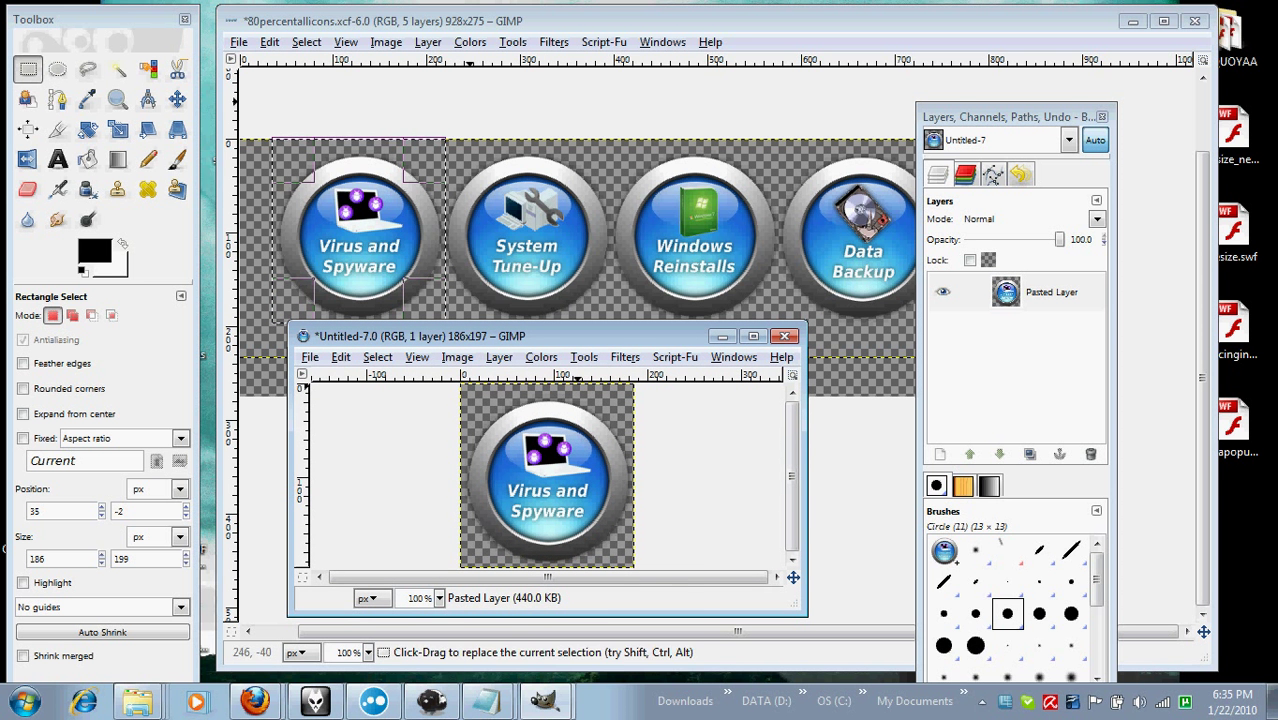
{"action": "left_click", "coordinate": [310, 357]}
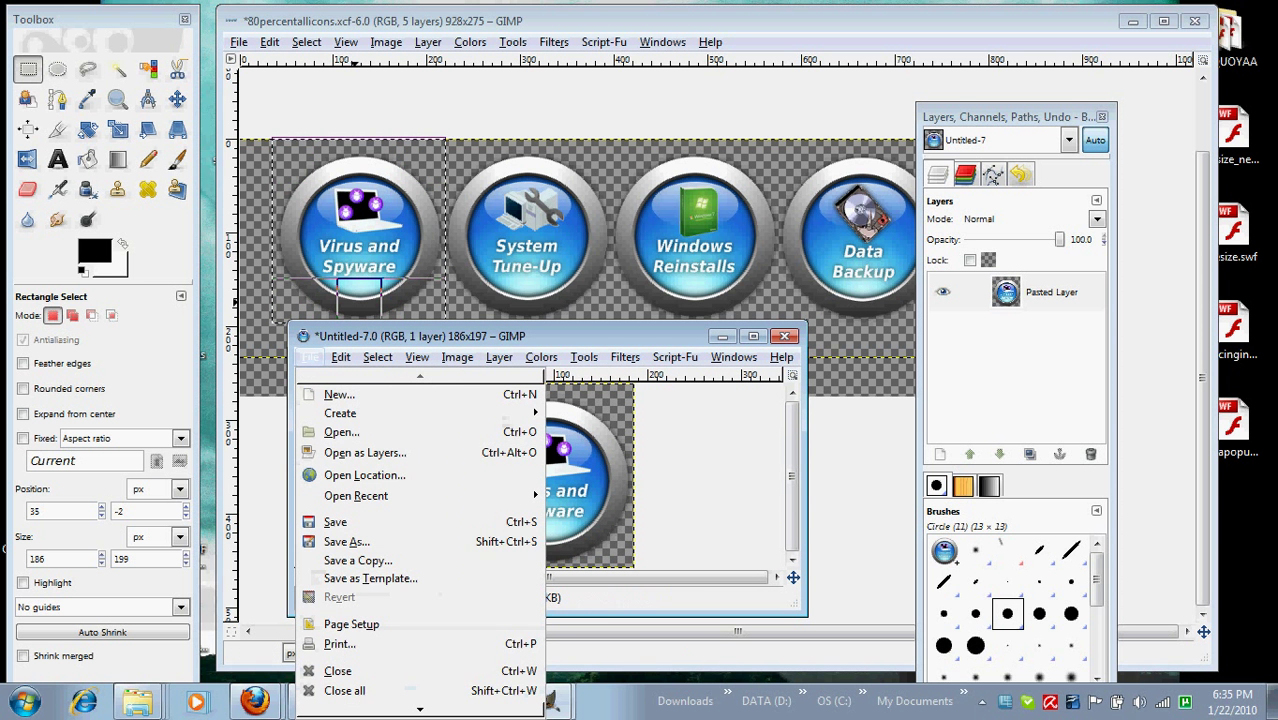
{"action": "left_click", "coordinate": [400, 541]}
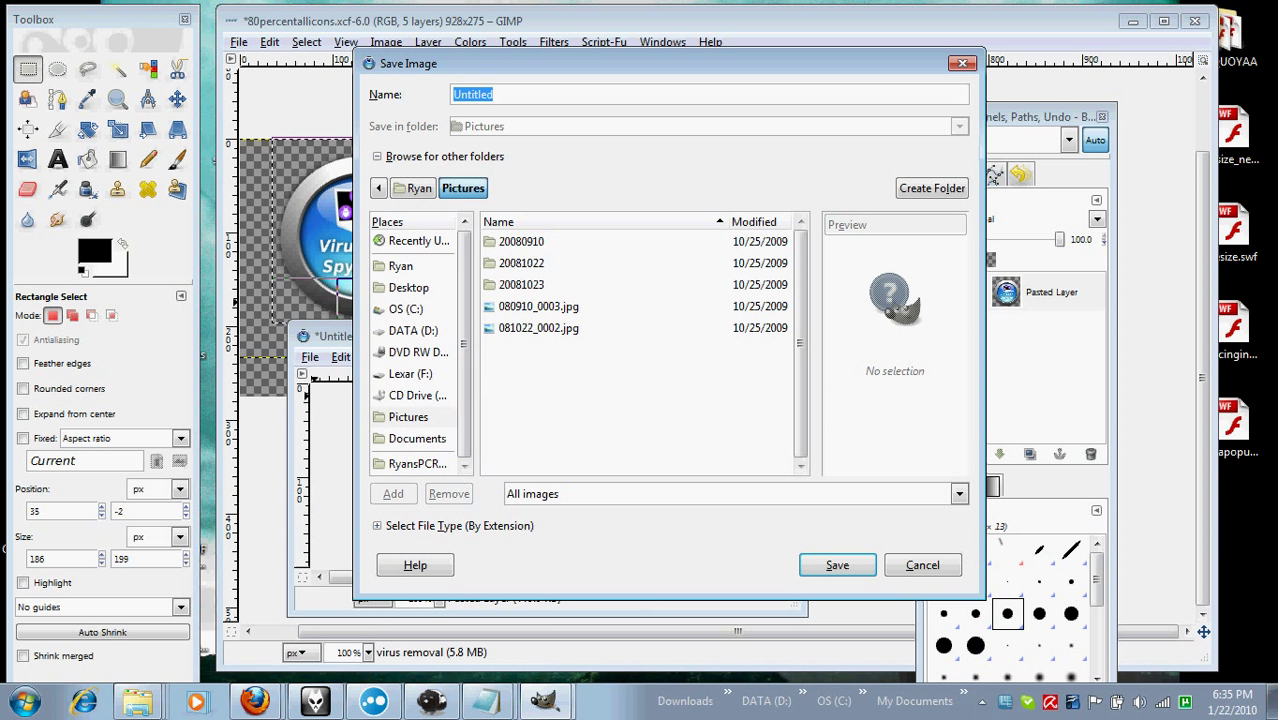
{"action": "left_click", "coordinate": [417, 465]}
{"action": "left_click", "coordinate": [418, 242]}
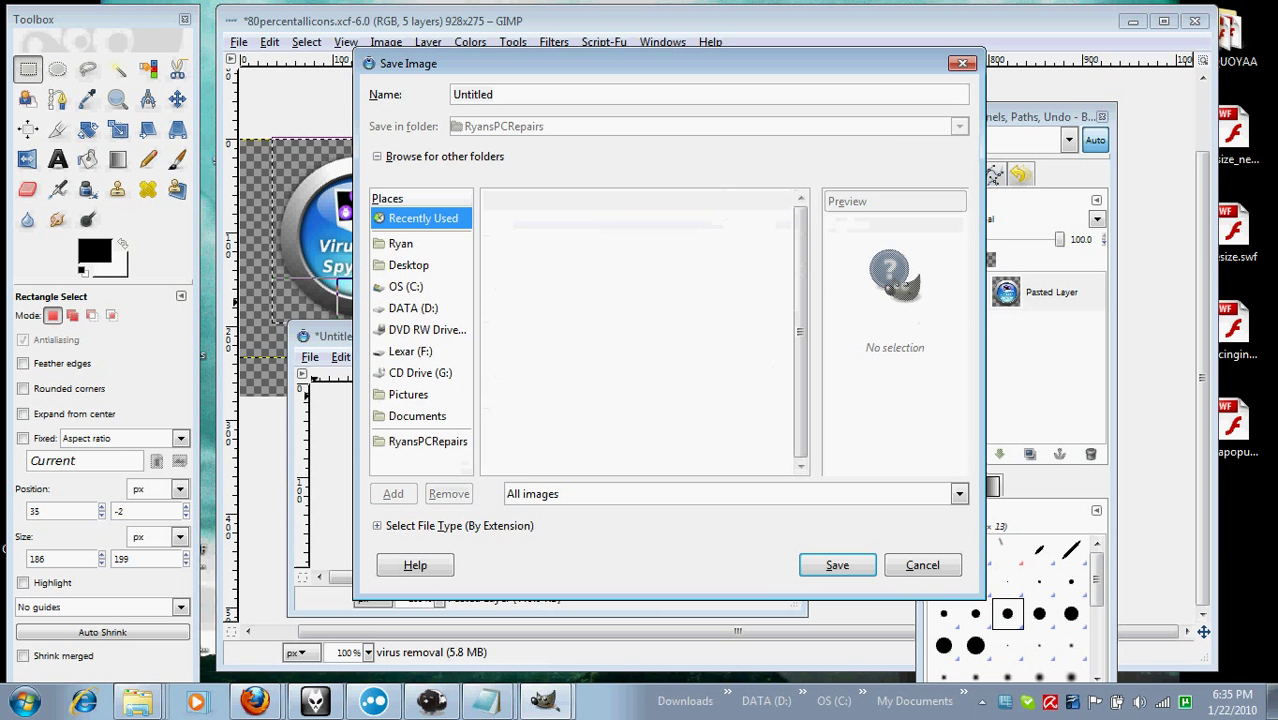
{"action": "left_click", "coordinate": [422, 437]}
{"action": "left_click", "coordinate": [959, 493]}
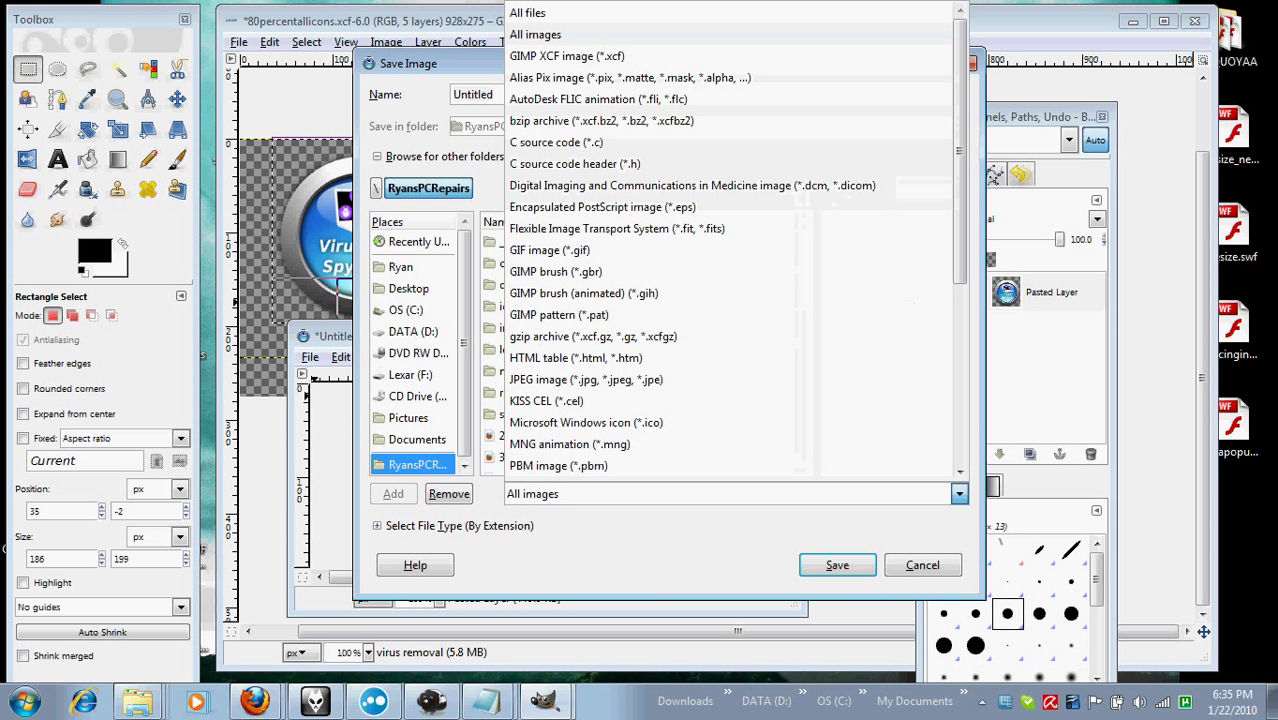
{"action": "left_click", "coordinate": [959, 493]}
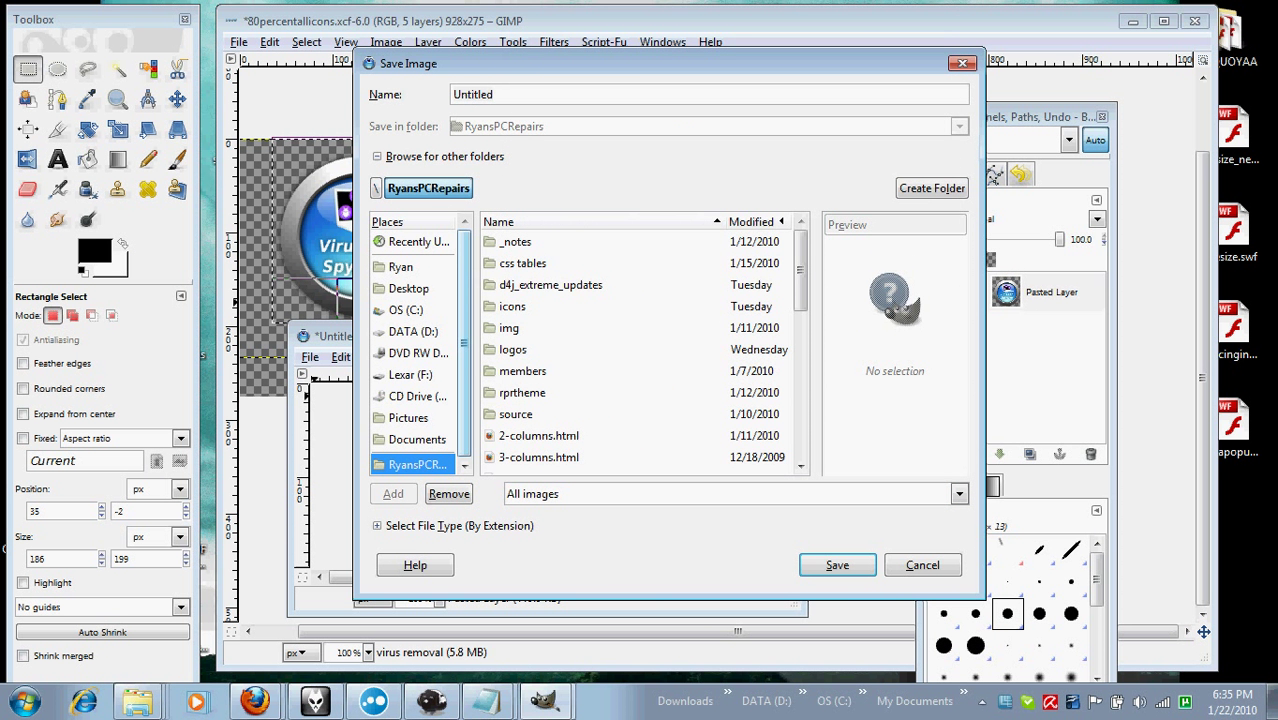
{"action": "left_click", "coordinate": [401, 267]}
{"action": "left_click", "coordinate": [408, 289]}
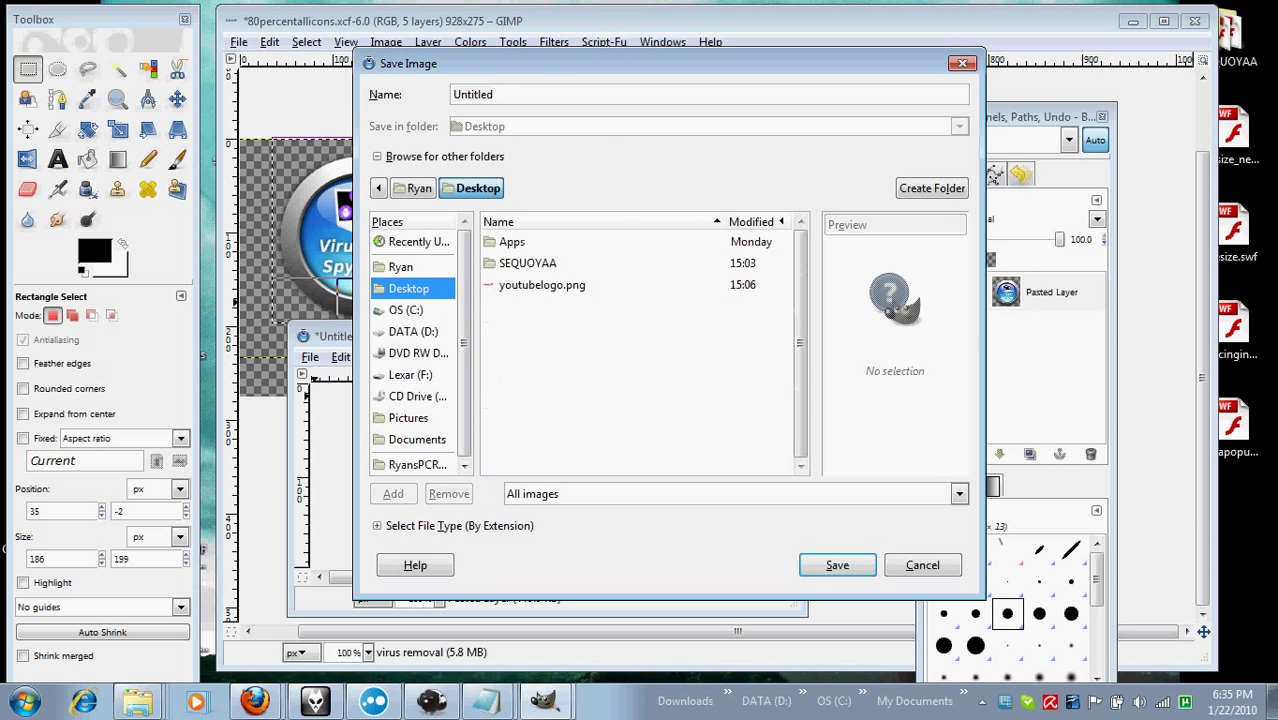
{"action": "left_click", "coordinate": [959, 493]}
{"action": "left_click", "coordinate": [959, 493]}
Step: Name the image file virusandspyware.png and proceed to the PNG export options
{"action": "left_click_drag", "start_coordinate": [500, 95], "coordinate": [314, 77]}
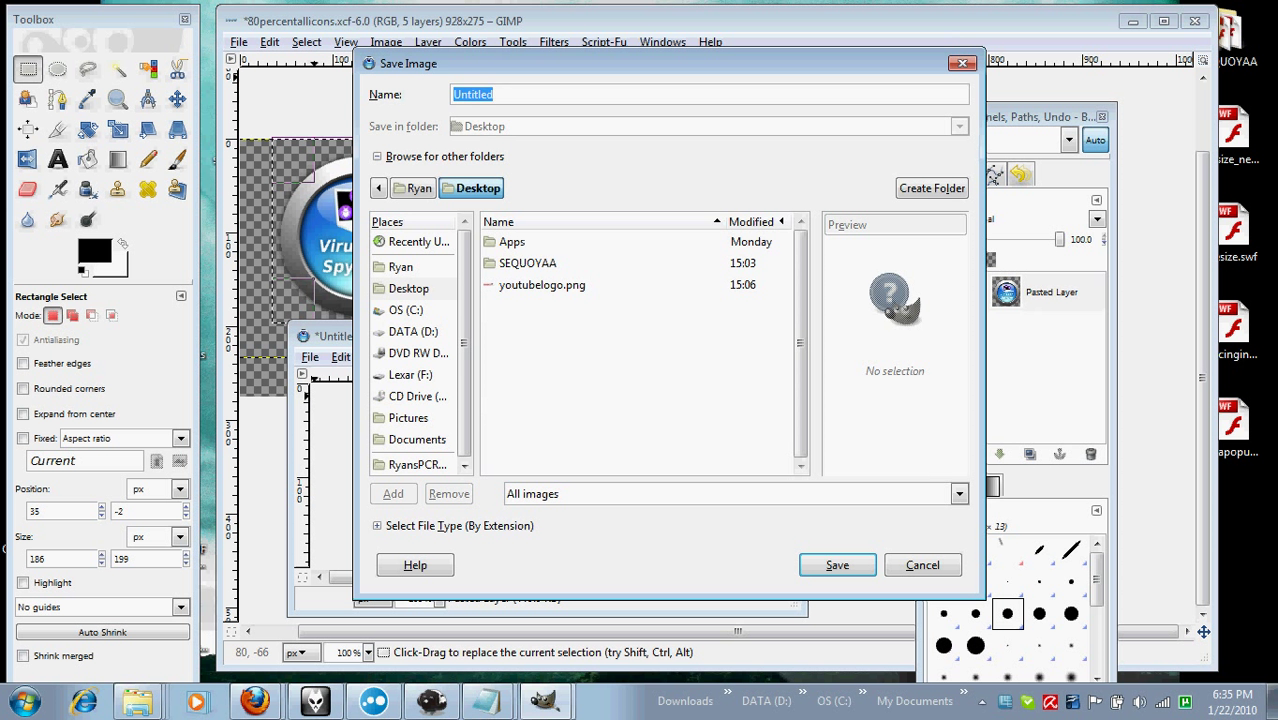
{"action": "key", "text": "BackSpace"}
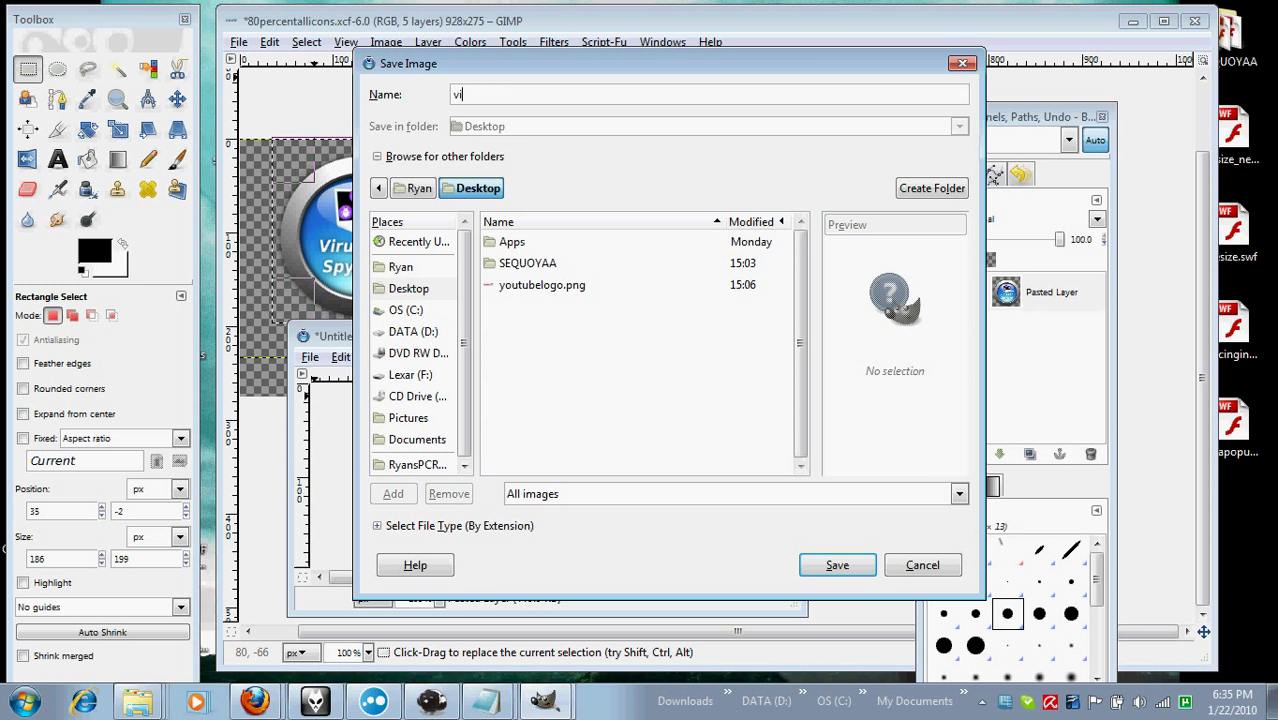
{"action": "type", "text": "virusandspyware.pn"}
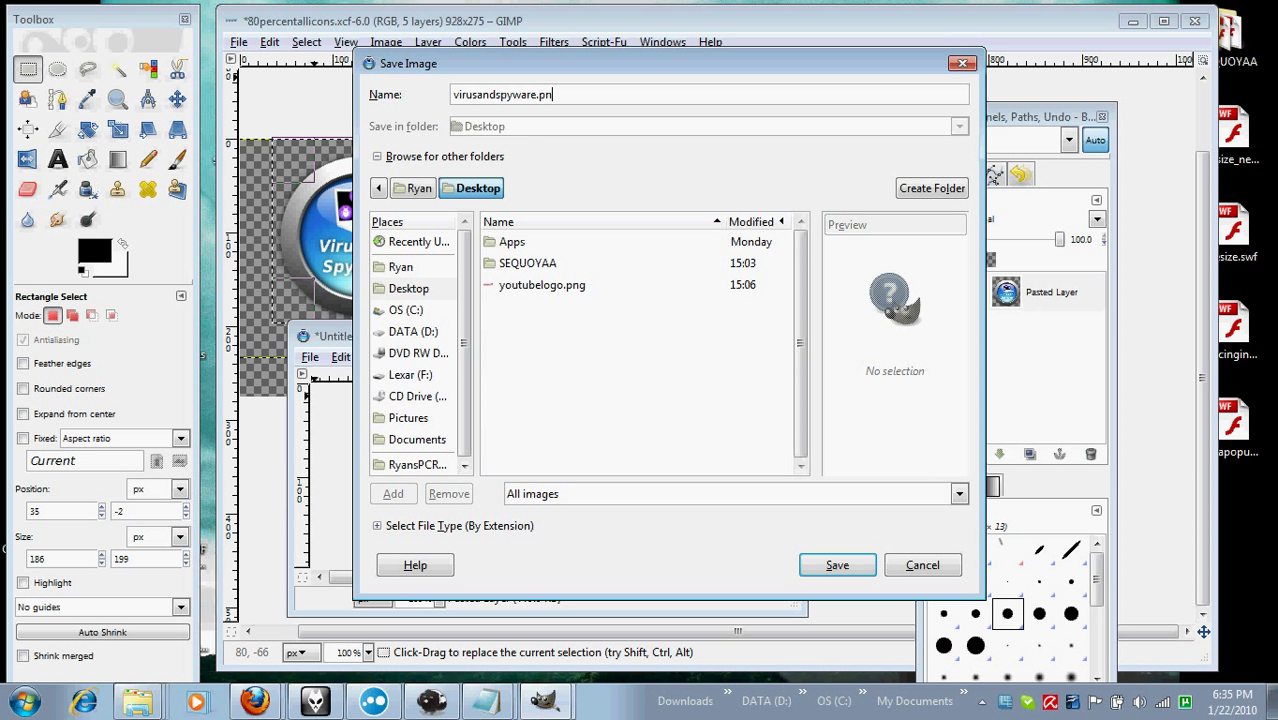
{"action": "type", "text": "g"}
{"action": "key", "text": "Return"}
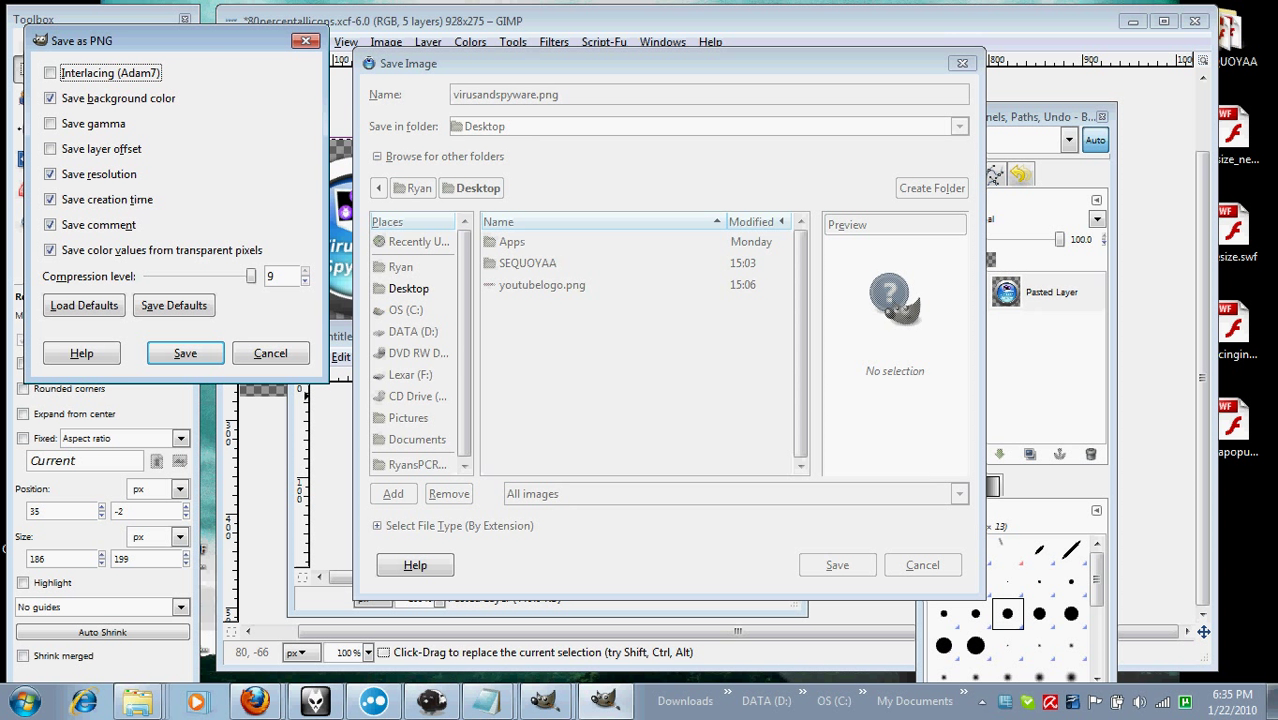
Step: Set the PNG compression level to 4 and save the Virus and Spyware image
{"action": "left_click_drag", "start_coordinate": [250, 276], "coordinate": [222, 276]}
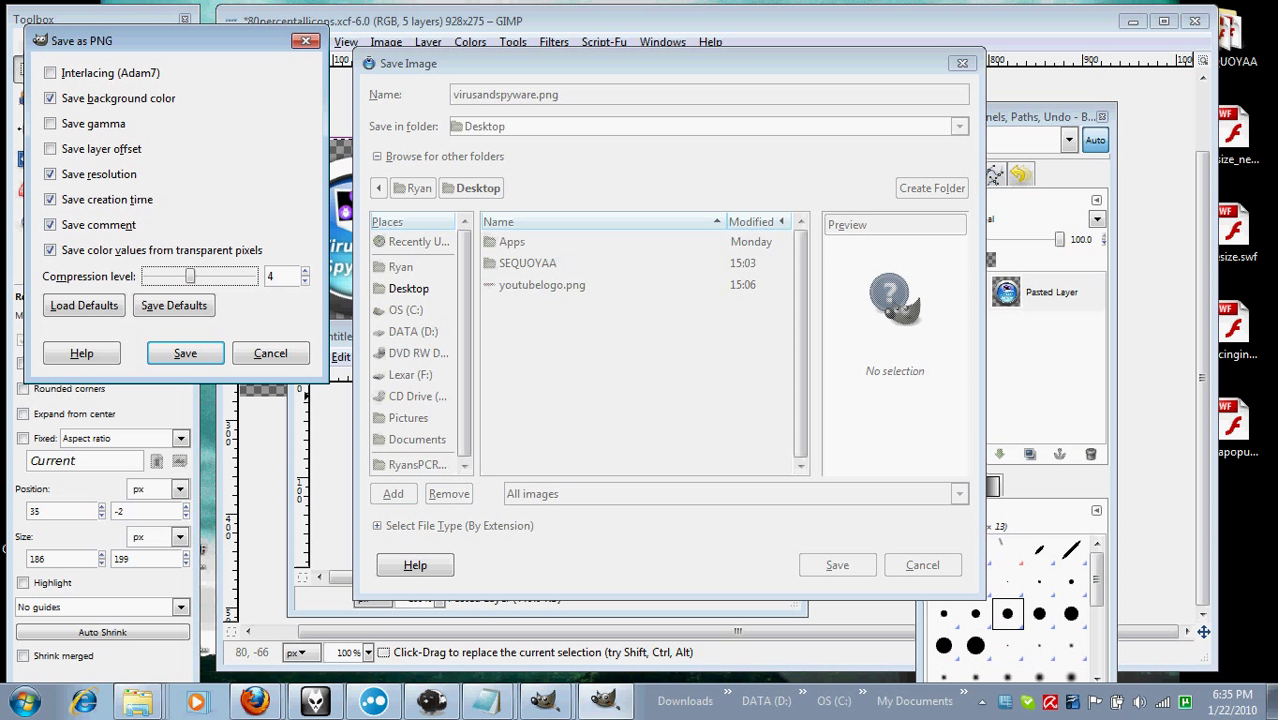
{"action": "key", "text": "Tab"}
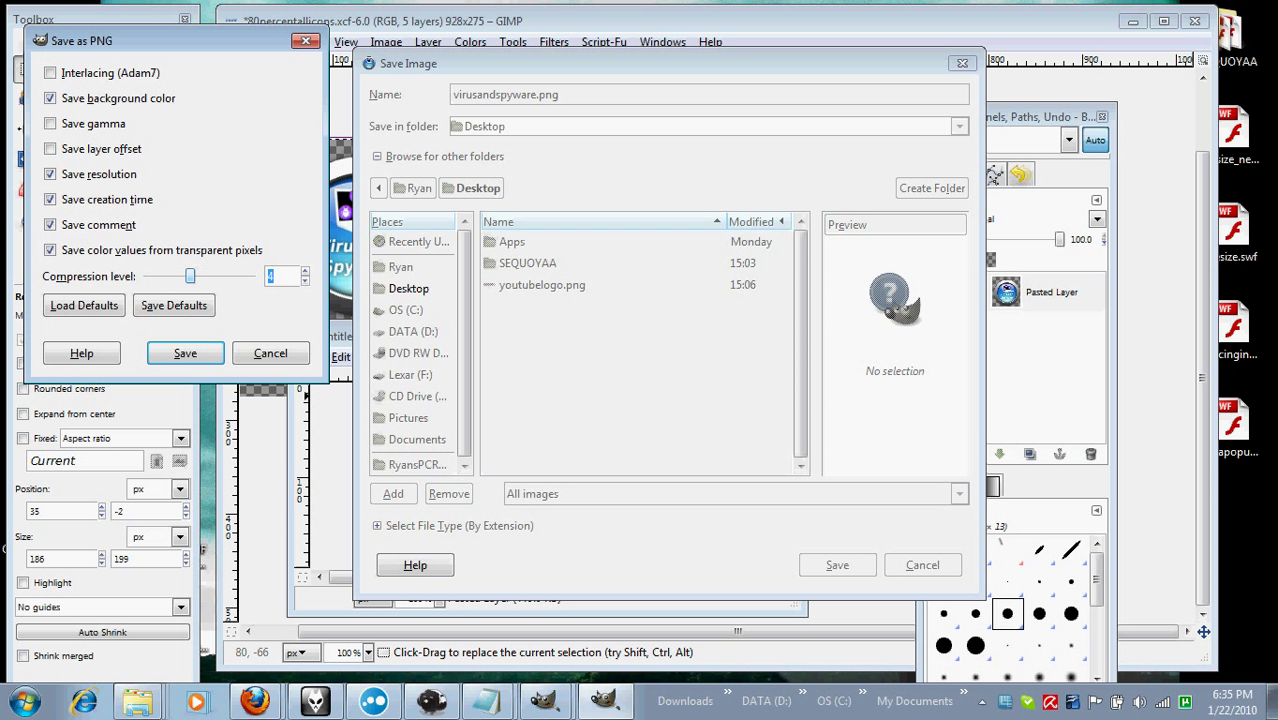
{"action": "left_click_drag", "start_coordinate": [190, 276], "coordinate": [194, 276]}
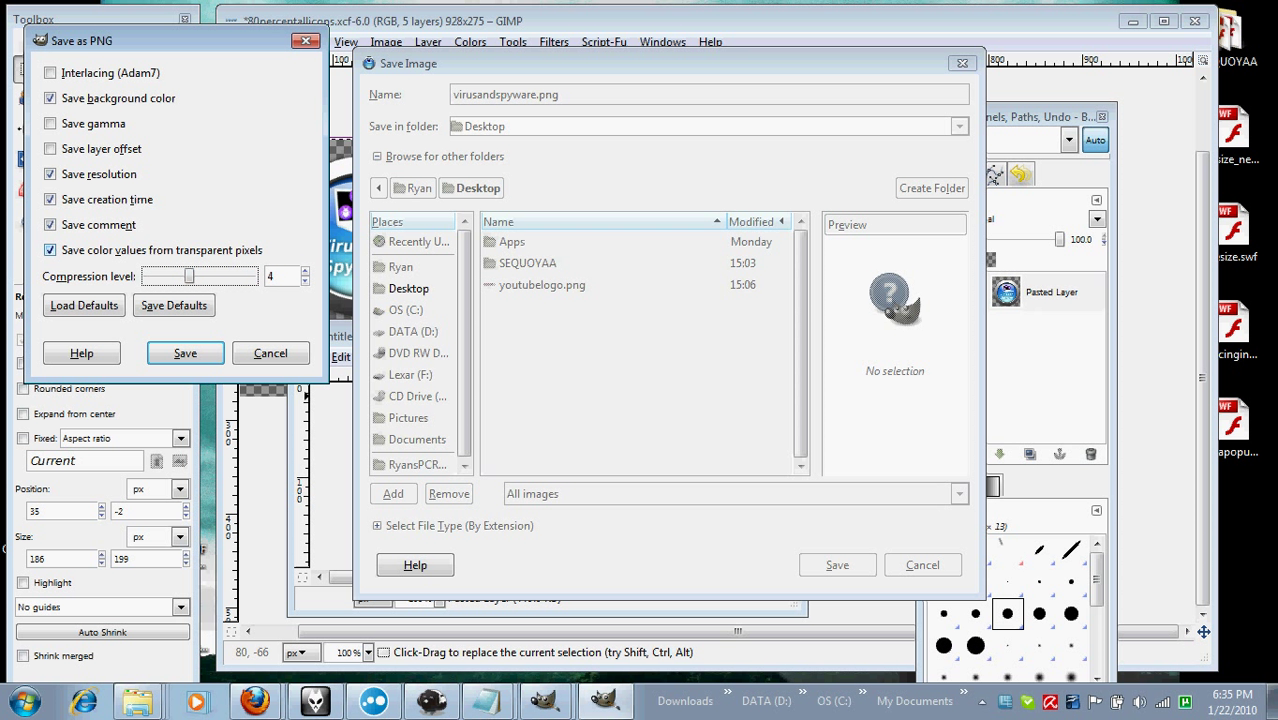
{"action": "left_click", "coordinate": [185, 353]}
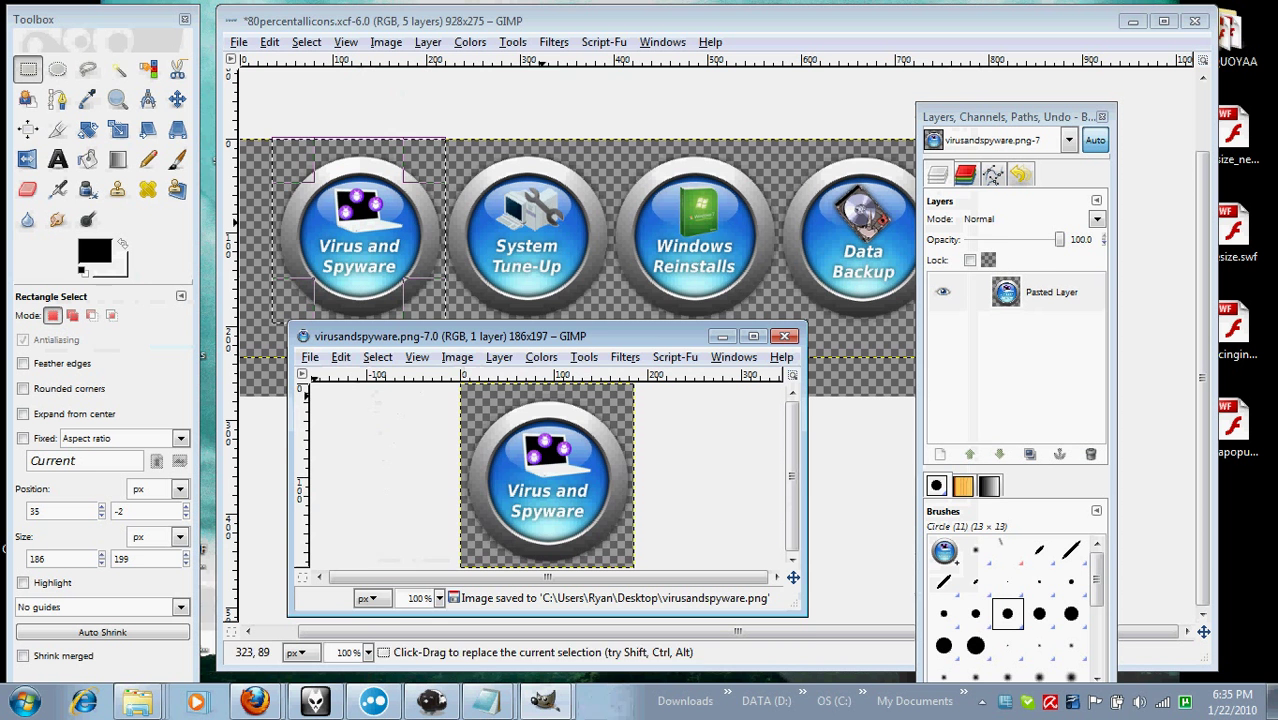
Step: Select an area of about 177 × 213 px around the System Tune-Up icon and copy it from the tune-ups layer
{"action": "left_click_drag", "start_coordinate": [564, 373], "coordinate": [562, 380]}
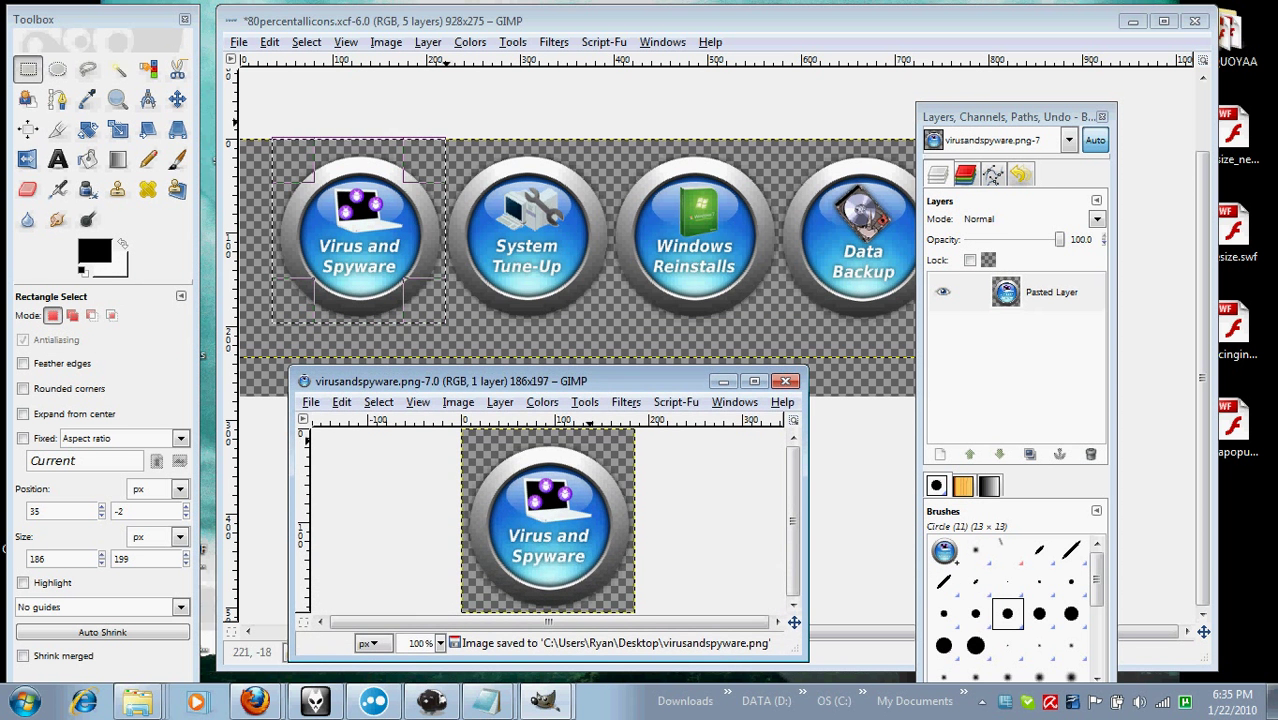
{"action": "left_click_drag", "start_coordinate": [447, 123], "coordinate": [613, 323]}
{"action": "left_click", "coordinate": [448, 109]}
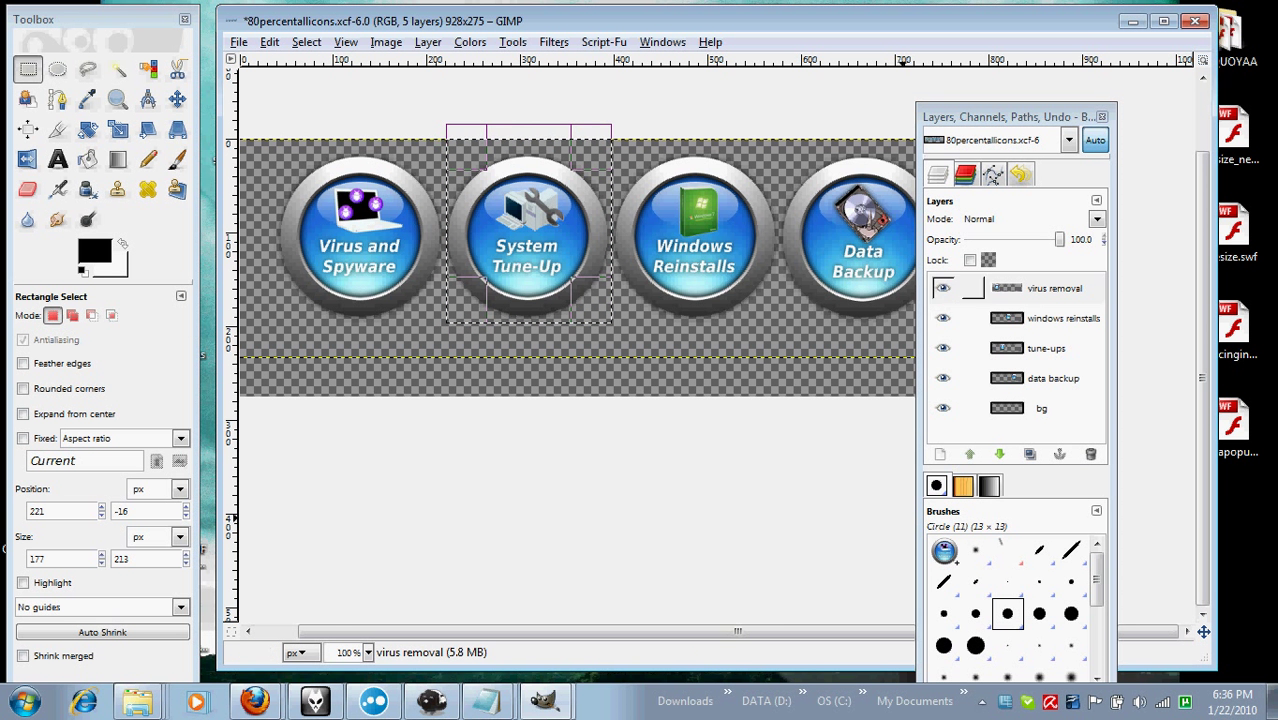
{"action": "left_click", "coordinate": [1045, 348]}
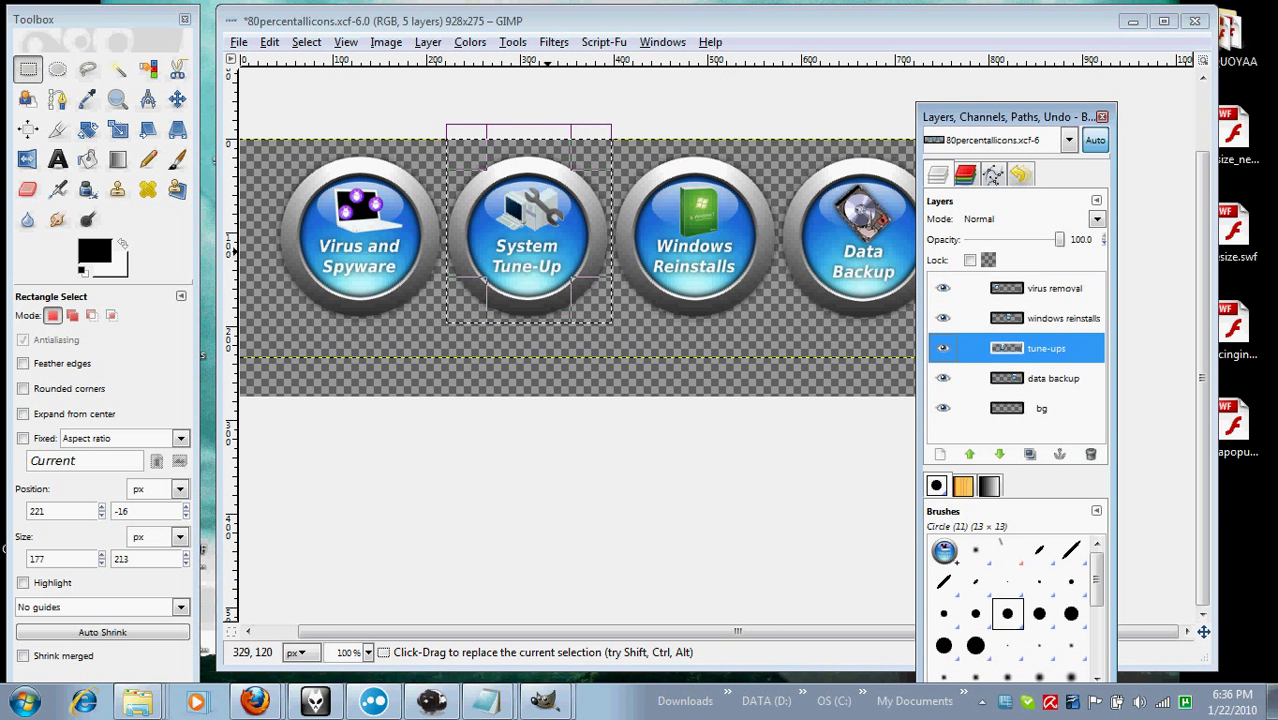
{"action": "key", "text": "ctrl+c"}
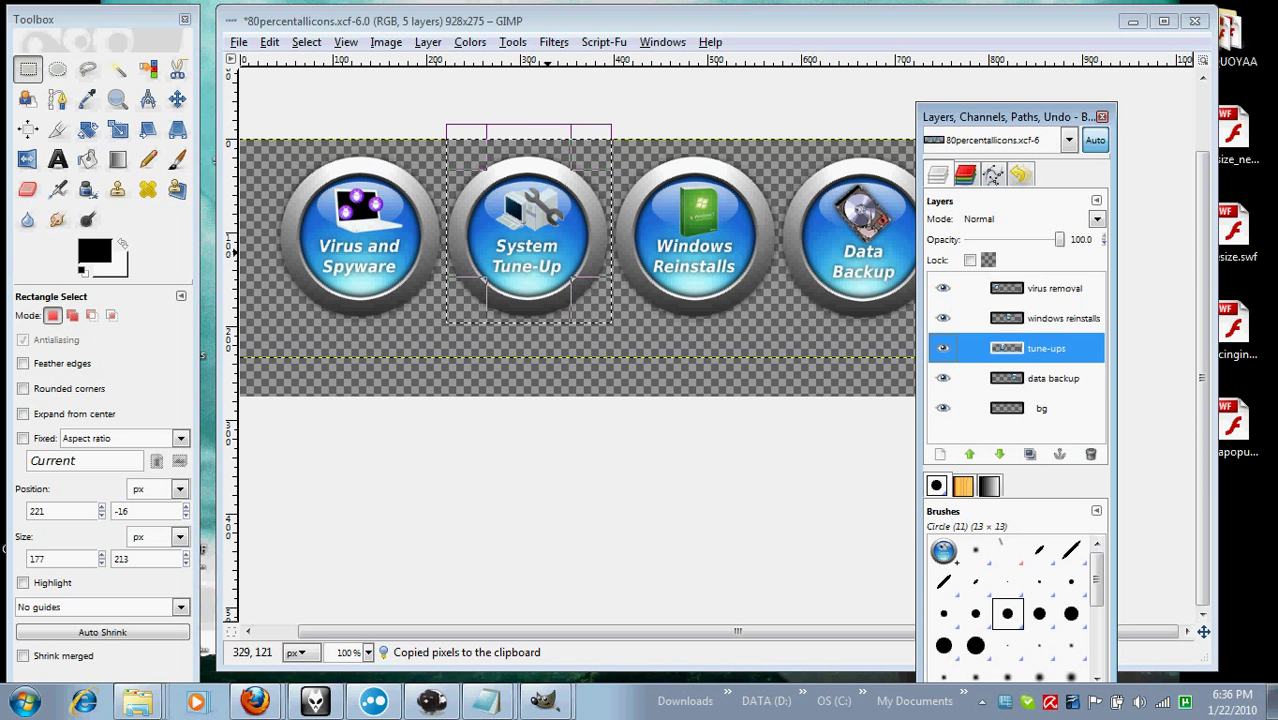
Step: Paste the copied System Tune-Up icon as a new image and start saving it under a new name
{"action": "key", "text": "ctrl+shift+v"}
{"action": "left_click_drag", "start_coordinate": [352, 64], "coordinate": [492, 100]}
{"action": "left_click", "coordinate": [211, 122]}
{"action": "key", "text": "Down"}
{"action": "key", "text": "Down"}
{"action": "key", "text": "Down"}
{"action": "key", "text": "Return"}
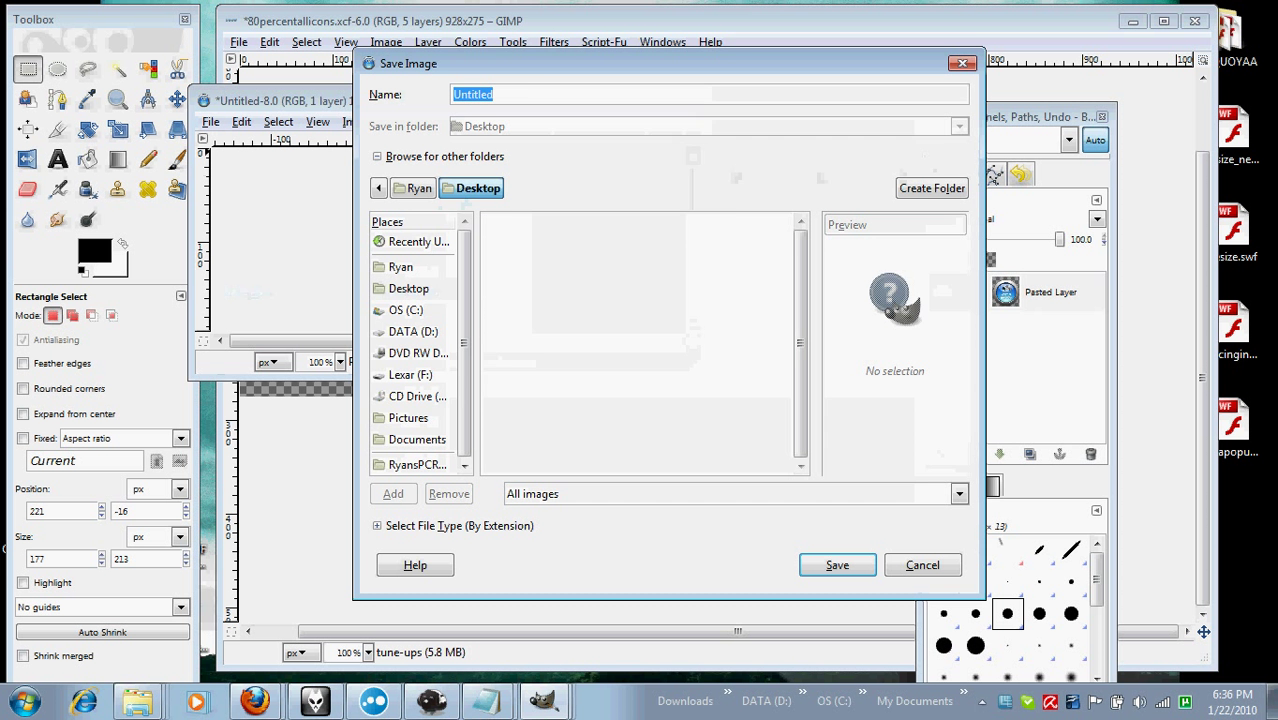
Step: Save the image on the Desktop as systemtuneup.png with the offered PNG options, and move its window below the row of icons
{"action": "left_click", "coordinate": [959, 494]}
{"action": "left_click", "coordinate": [959, 494]}
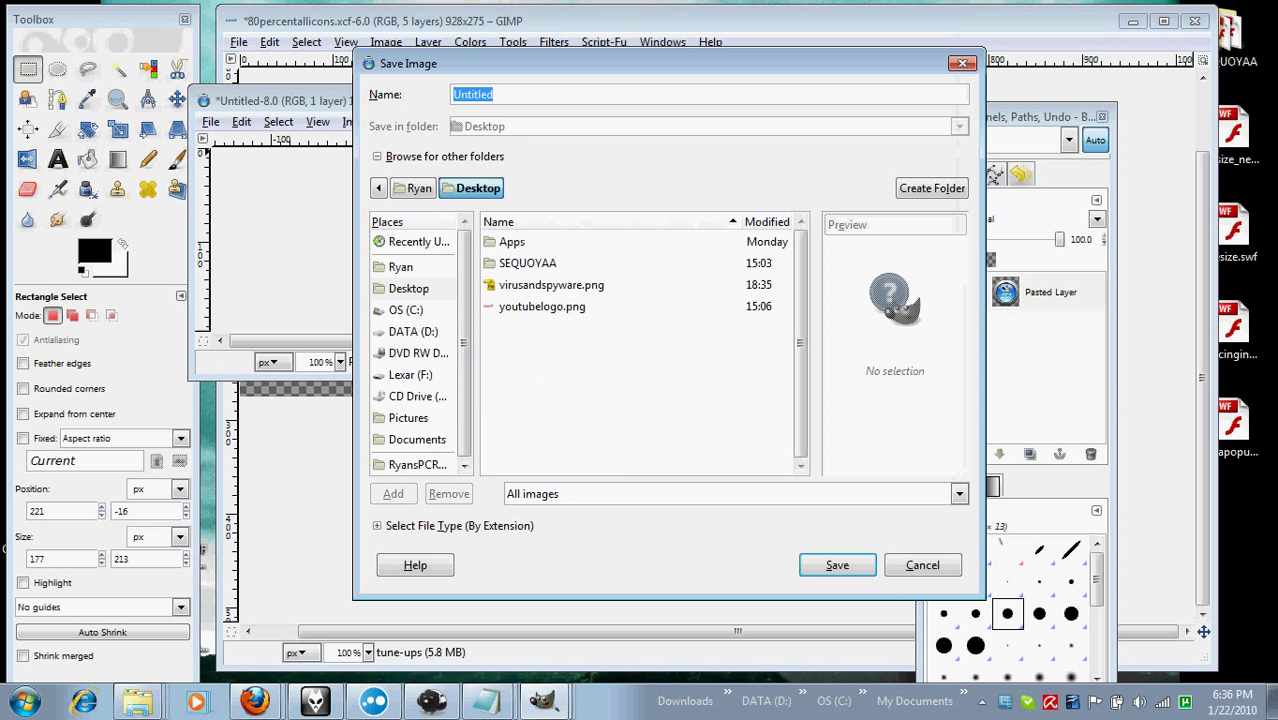
{"action": "type", "text": "s"}
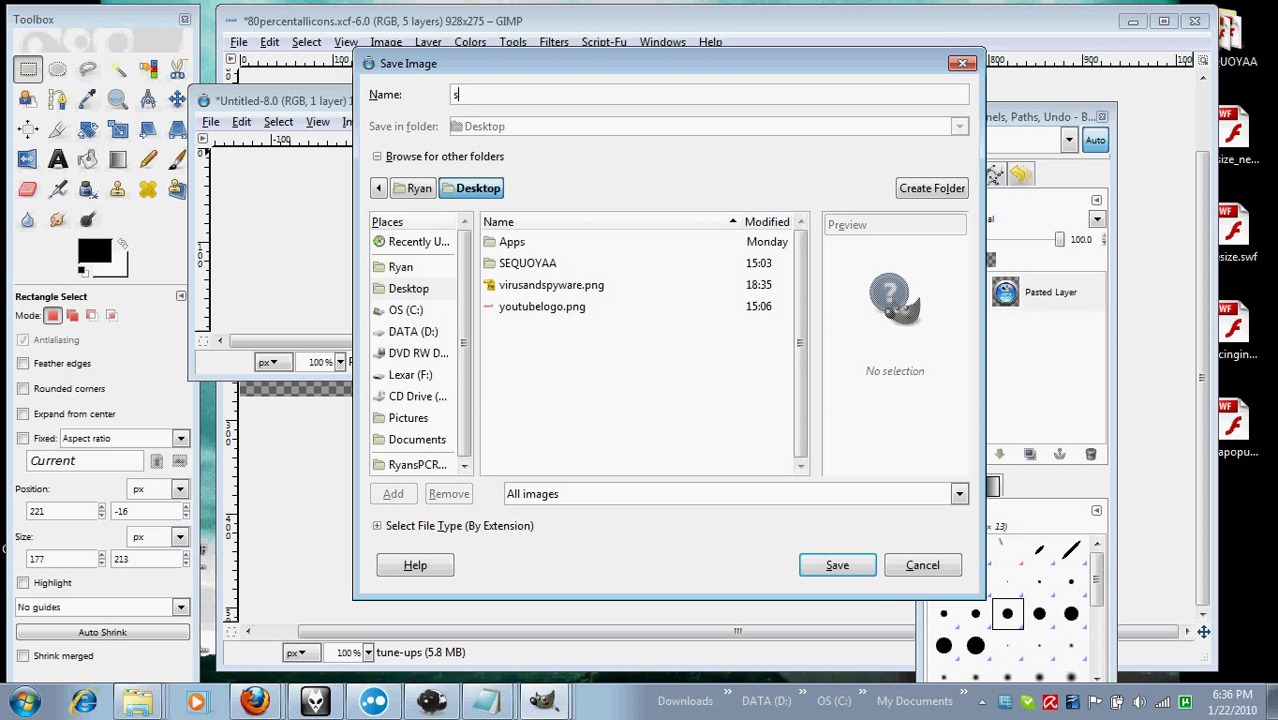
{"action": "left_click_drag", "start_coordinate": [600, 63], "coordinate": [933, 180]}
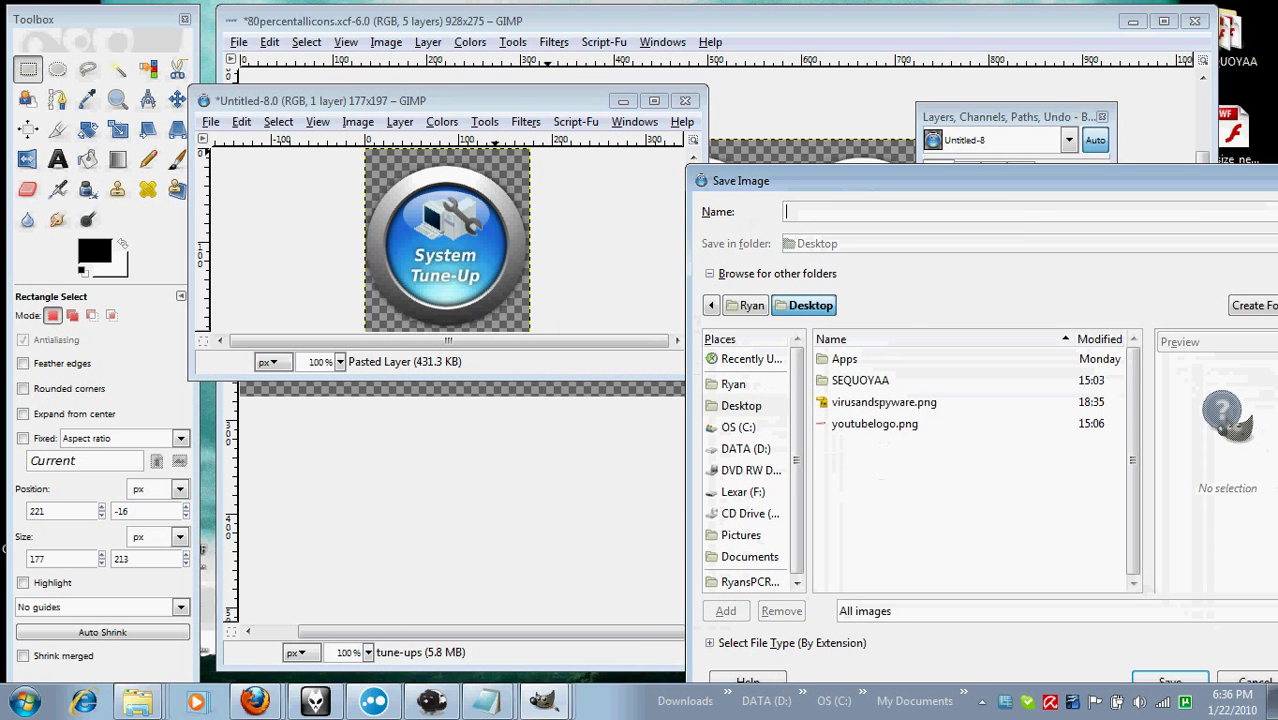
{"action": "type", "text": "ystemtuneup.png"}
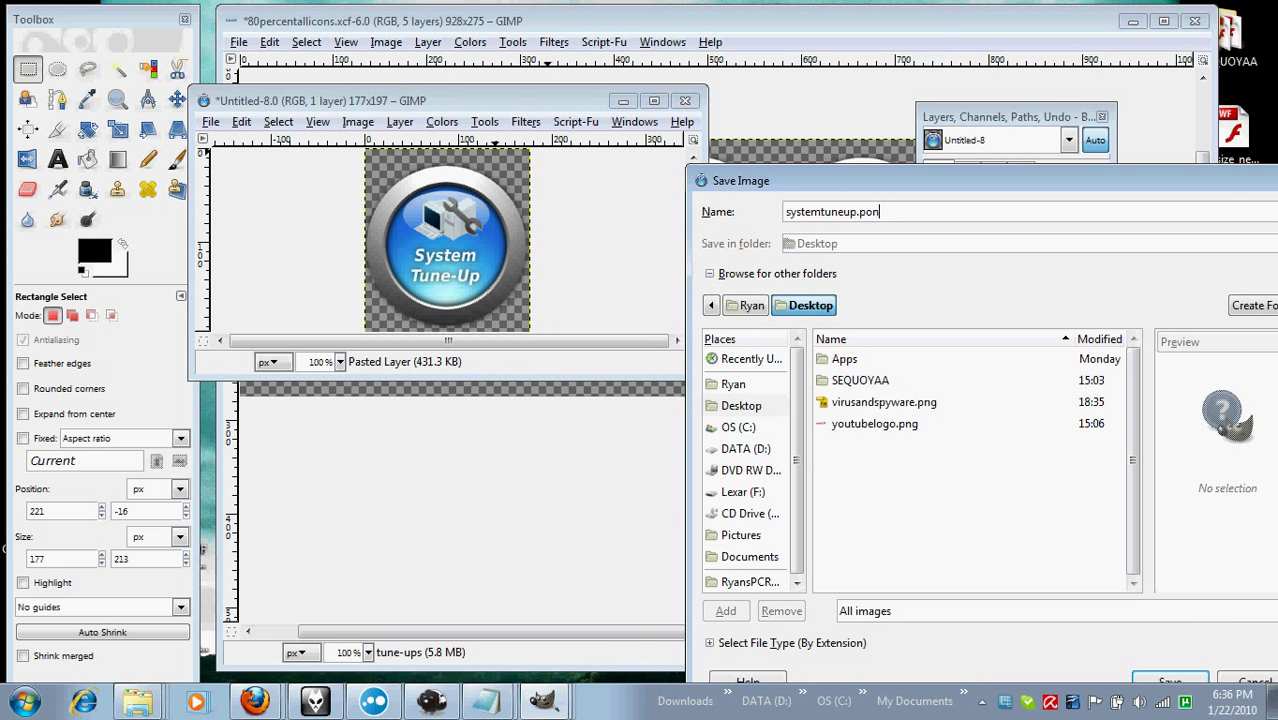
{"action": "key", "text": "Return"}
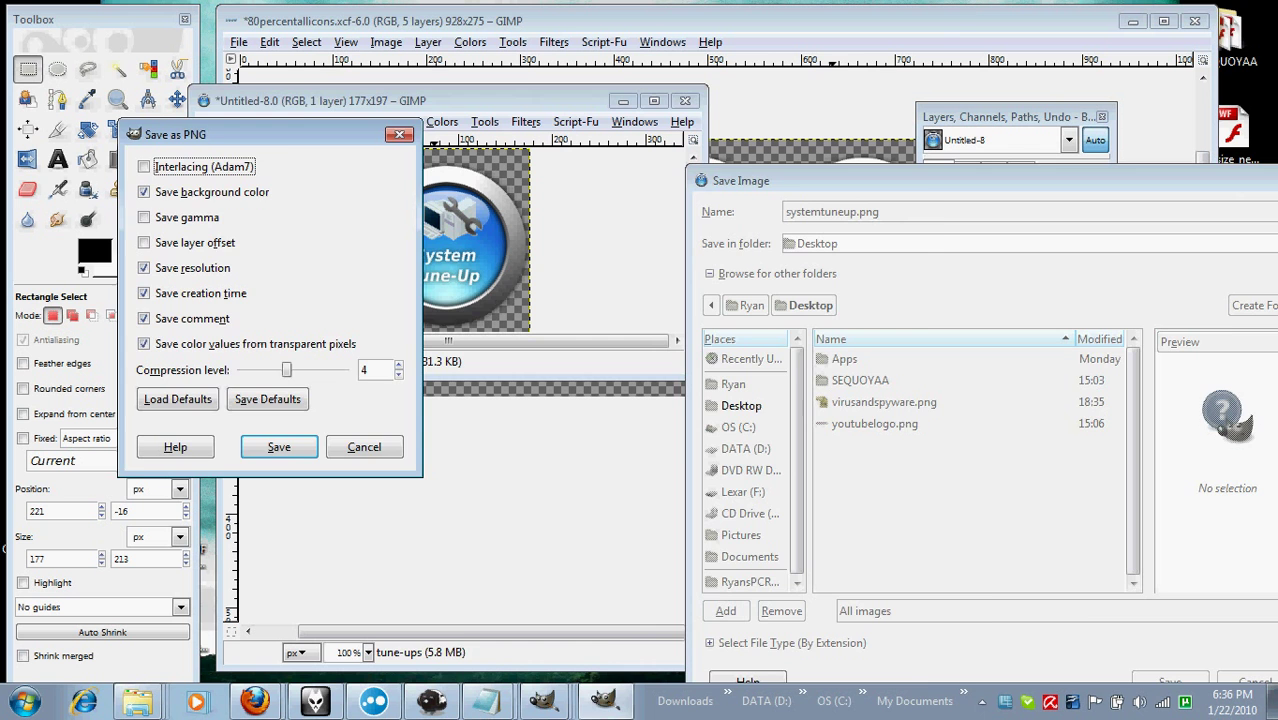
{"action": "key", "text": "Return"}
{"action": "left_click_drag", "start_coordinate": [400, 101], "coordinate": [439, 336]}
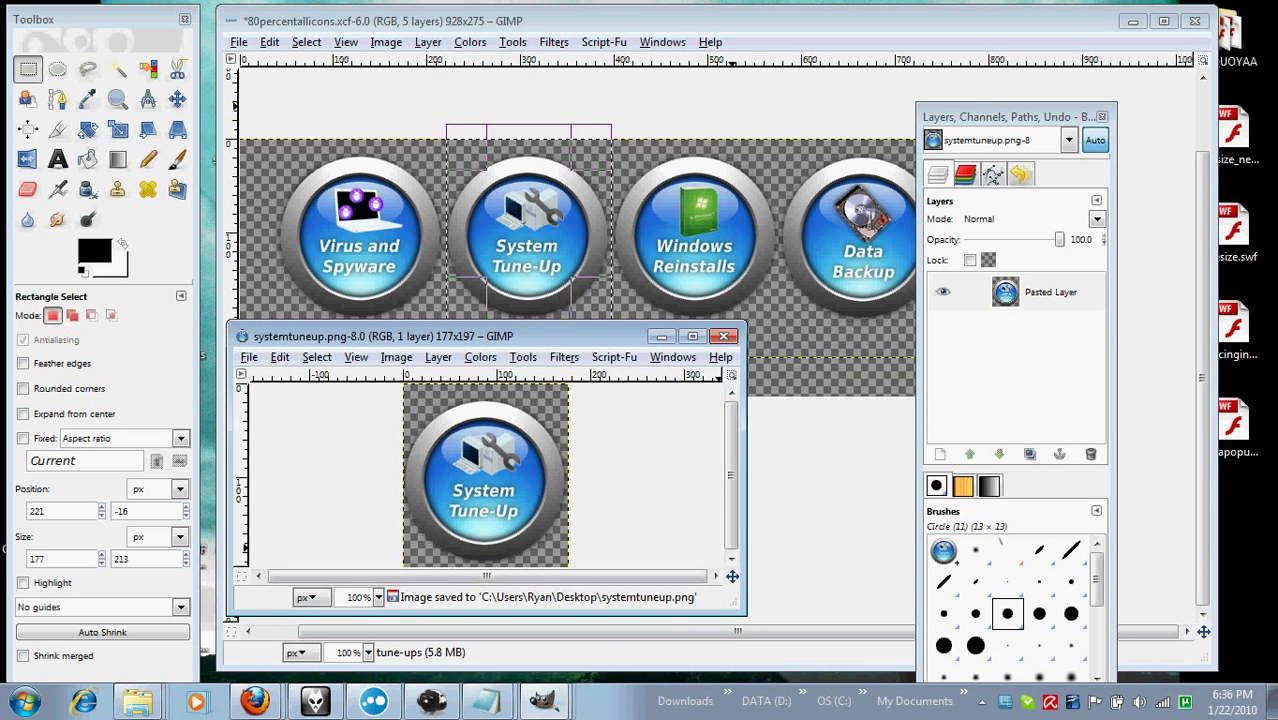
Step: In the 80percentallicons.xcf image, draw a rectangular selection of about 180 × 217 px around the Windows Reinstalls icon
{"action": "left_click", "coordinate": [450, 150]}
{"action": "left_click_drag", "start_coordinate": [612, 124], "coordinate": [782, 327]}
Step: Try copying the selected area from the tune-ups layer into a new image, and close that image without saving
{"action": "key", "text": "ctrl+c"}
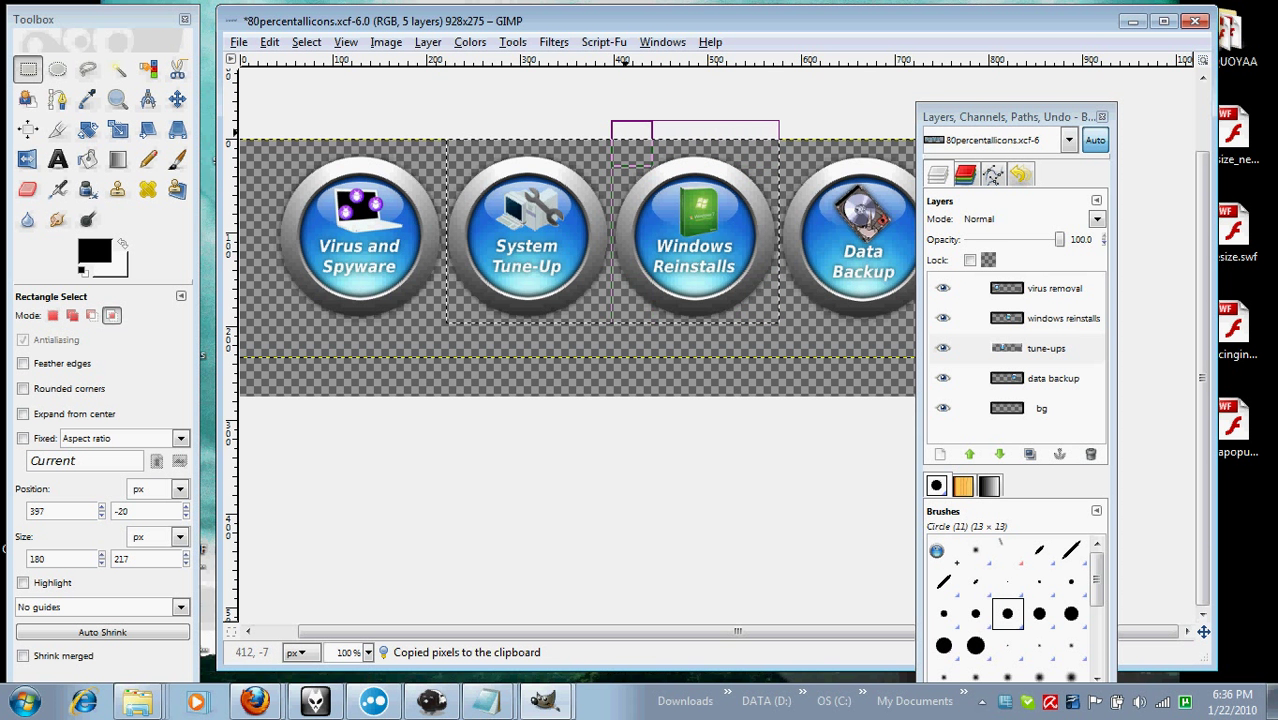
{"action": "key", "text": "ctrl+shift+v"}
{"action": "key", "text": "ctrl+w"}
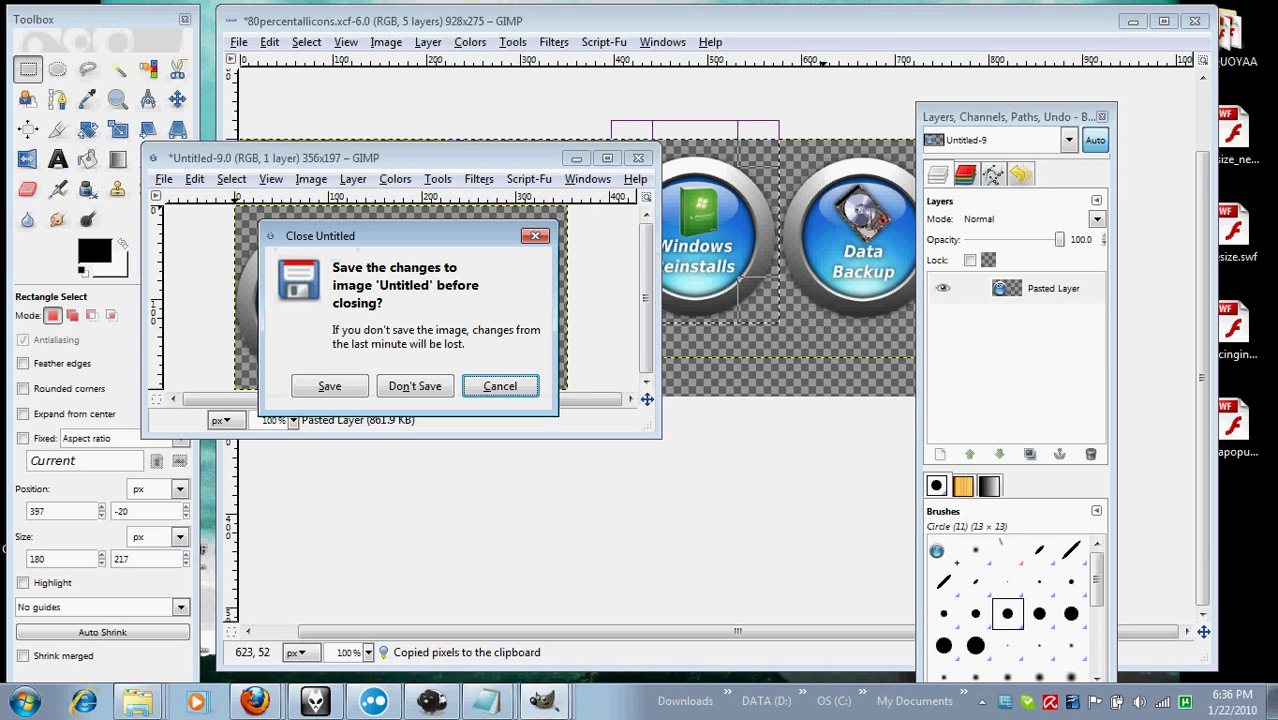
{"action": "left_click", "coordinate": [414, 386]}
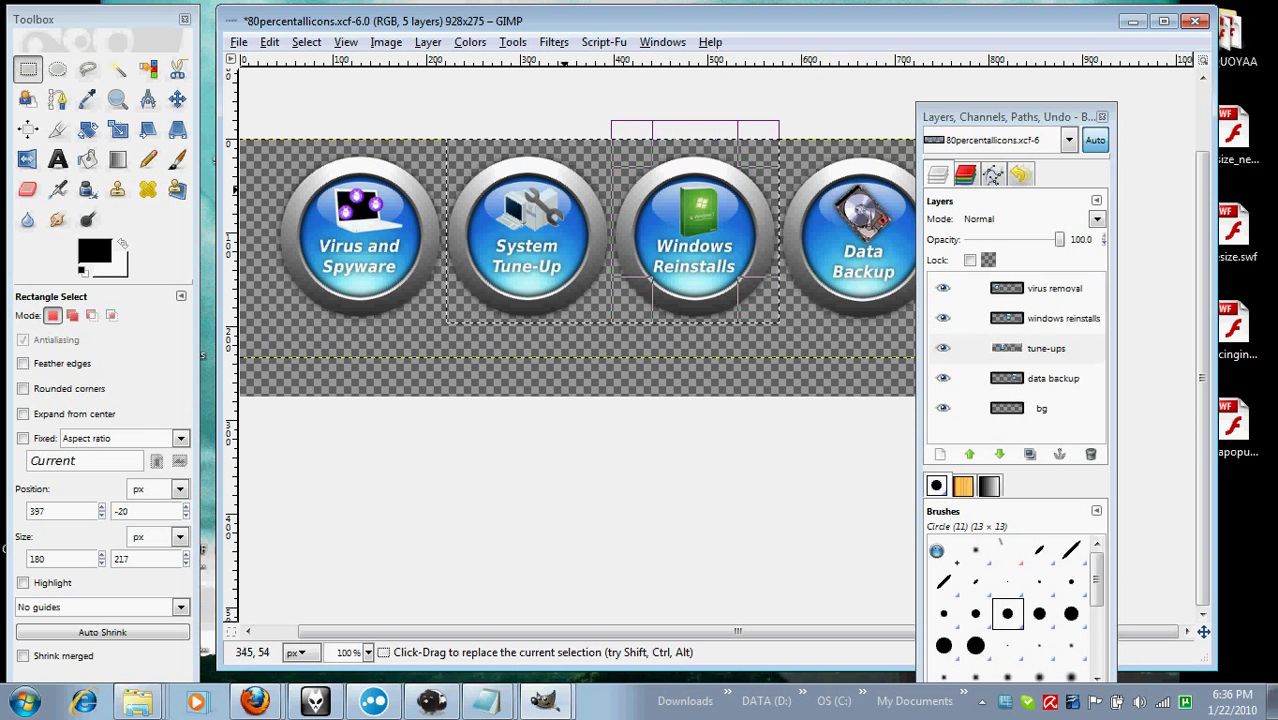
Step: Try copying the selected area from the windows reinstalls layer into a new image, and discard that image
{"action": "left_click", "coordinate": [970, 318]}
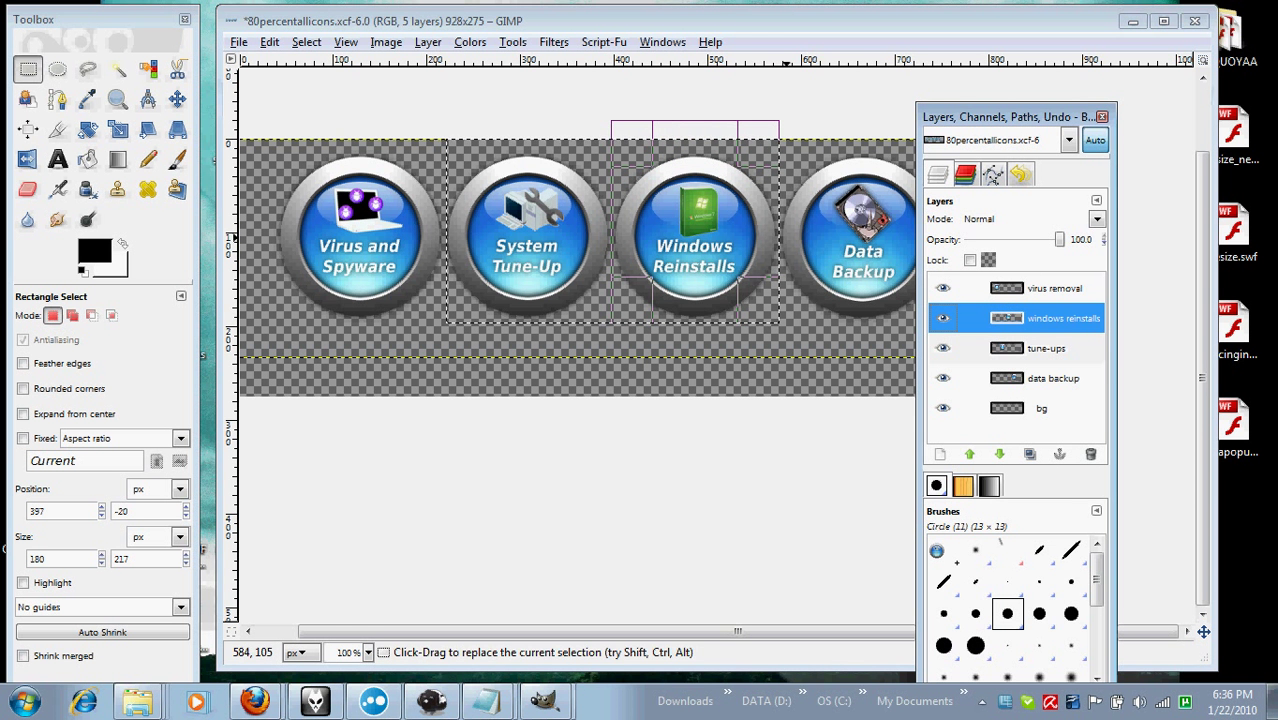
{"action": "key", "text": "ctrl+c"}
{"action": "key", "text": "ctrl+shift+v"}
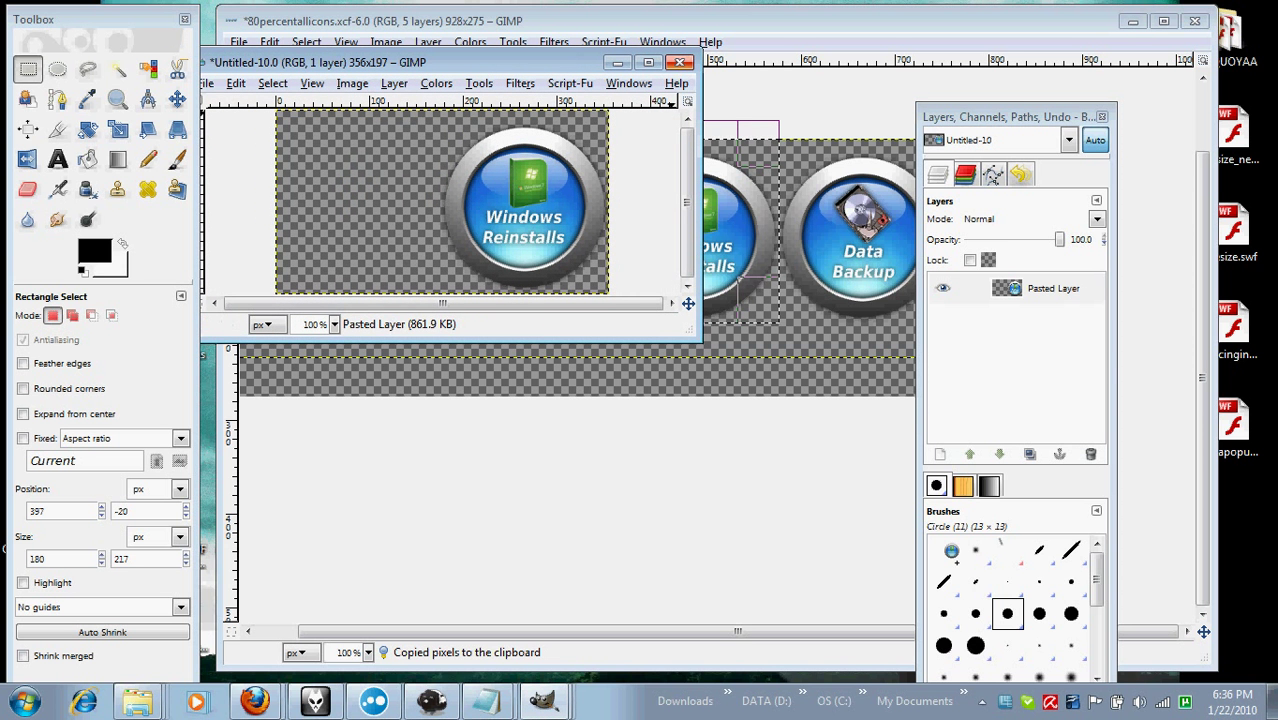
{"action": "left_click", "coordinate": [680, 62]}
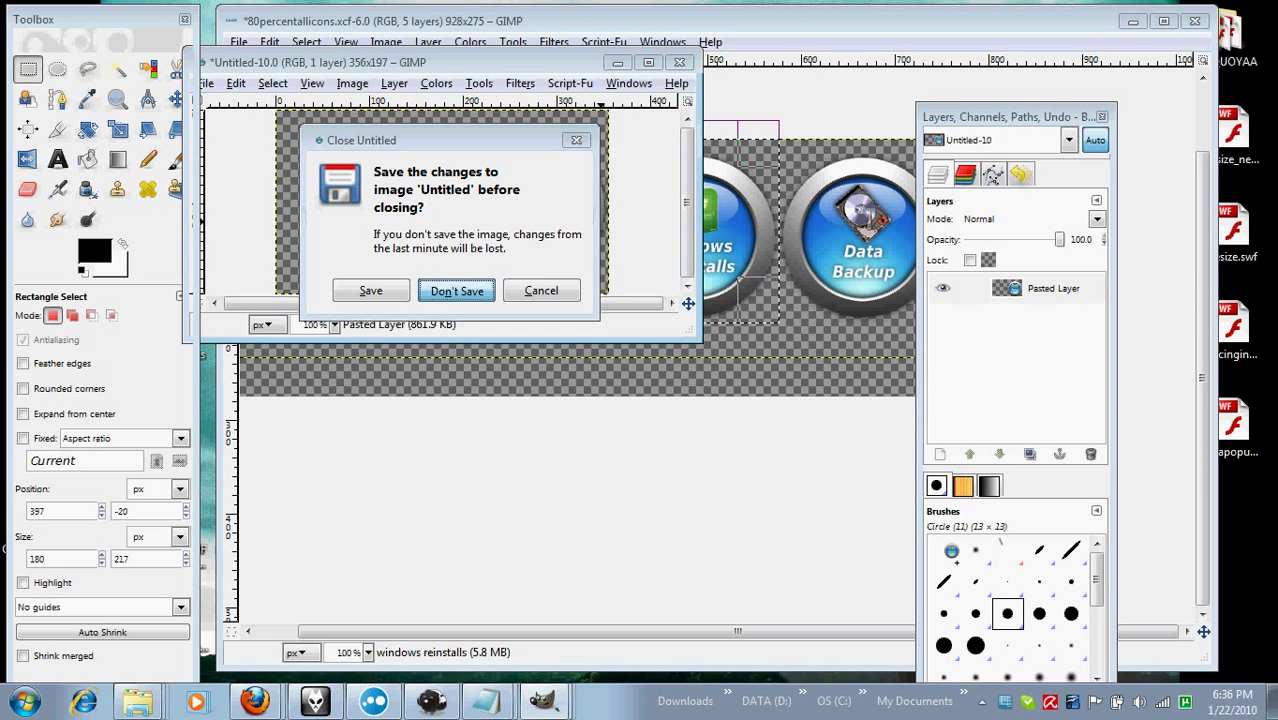
{"action": "left_click", "coordinate": [451, 288]}
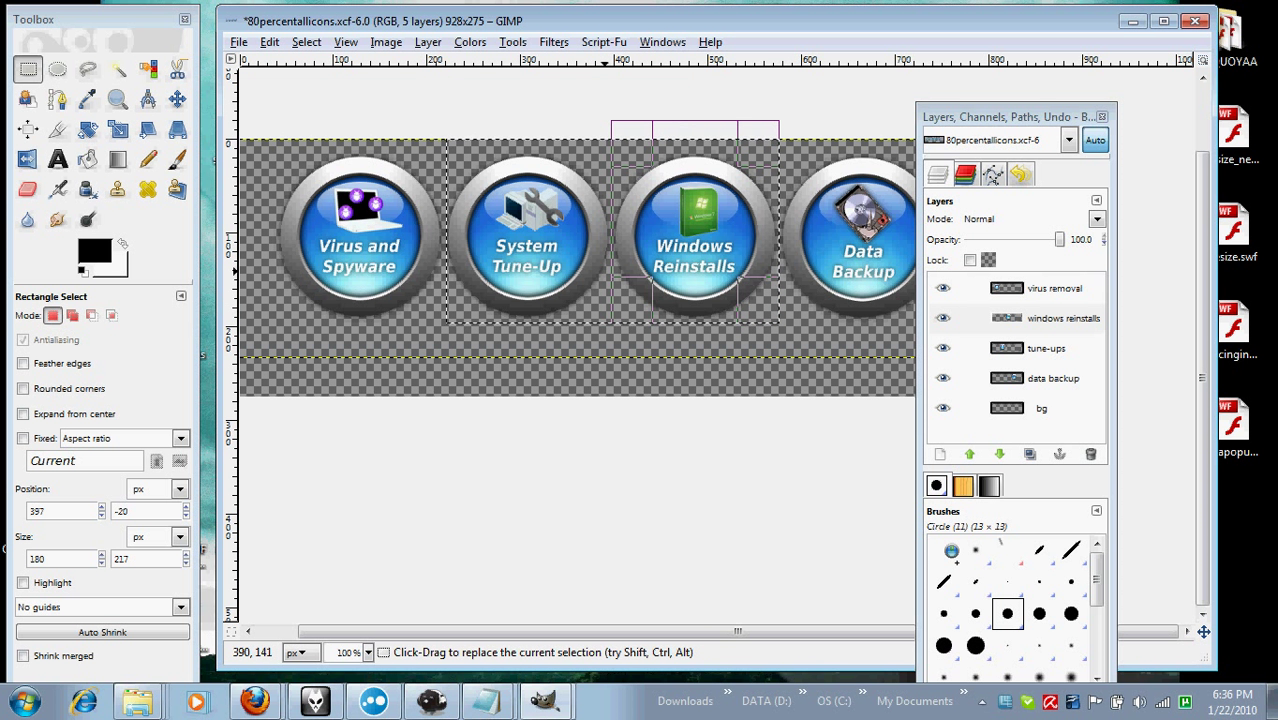
{"action": "key", "text": "ctrl"}
{"action": "key", "text": "ctrl+shift"}
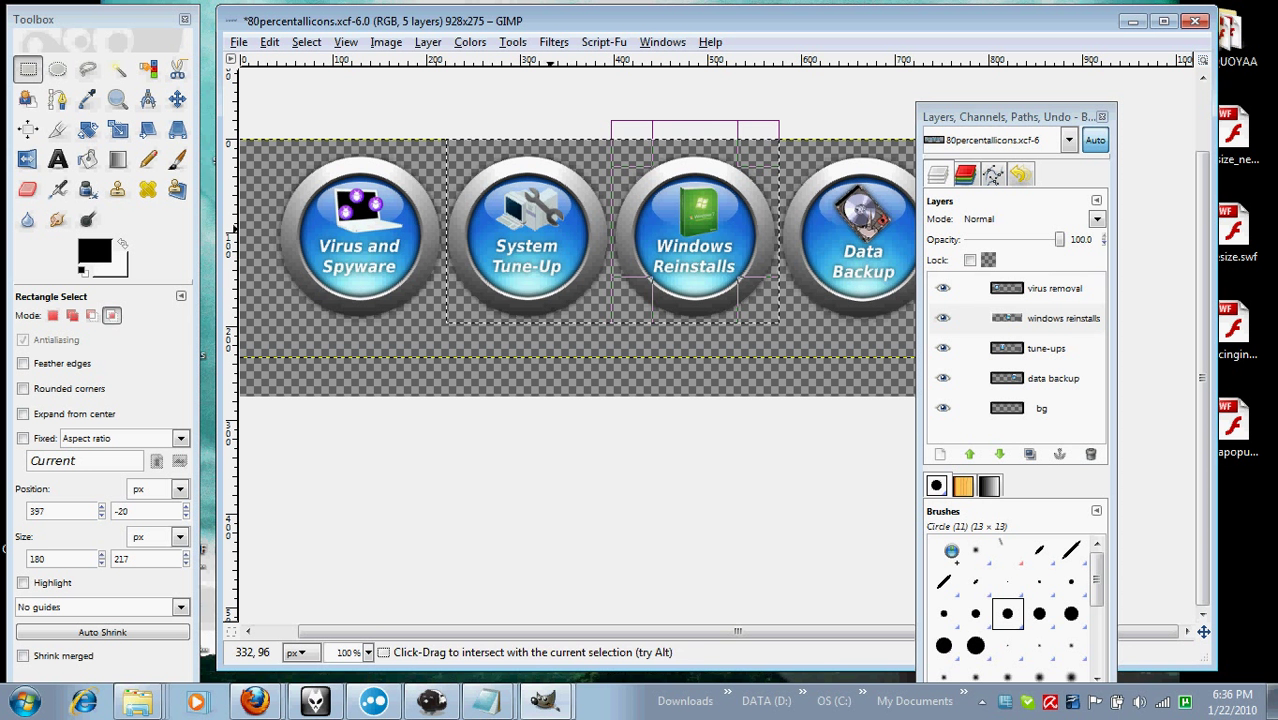
Step: Clear the old selection and draw a rectangular selection of about 180 × 186 px around the Windows Reinstalls icon
{"action": "key", "text": "ctrl+shift"}
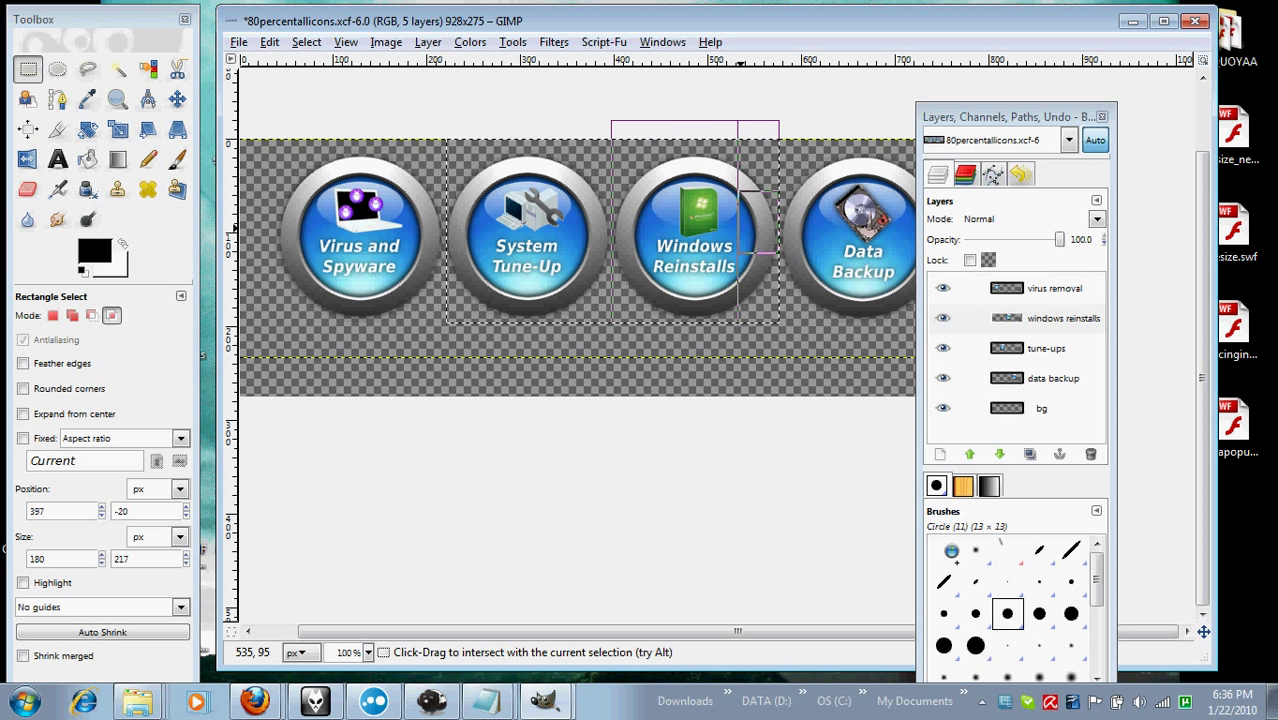
{"action": "key", "text": "ctrl+shift+a"}
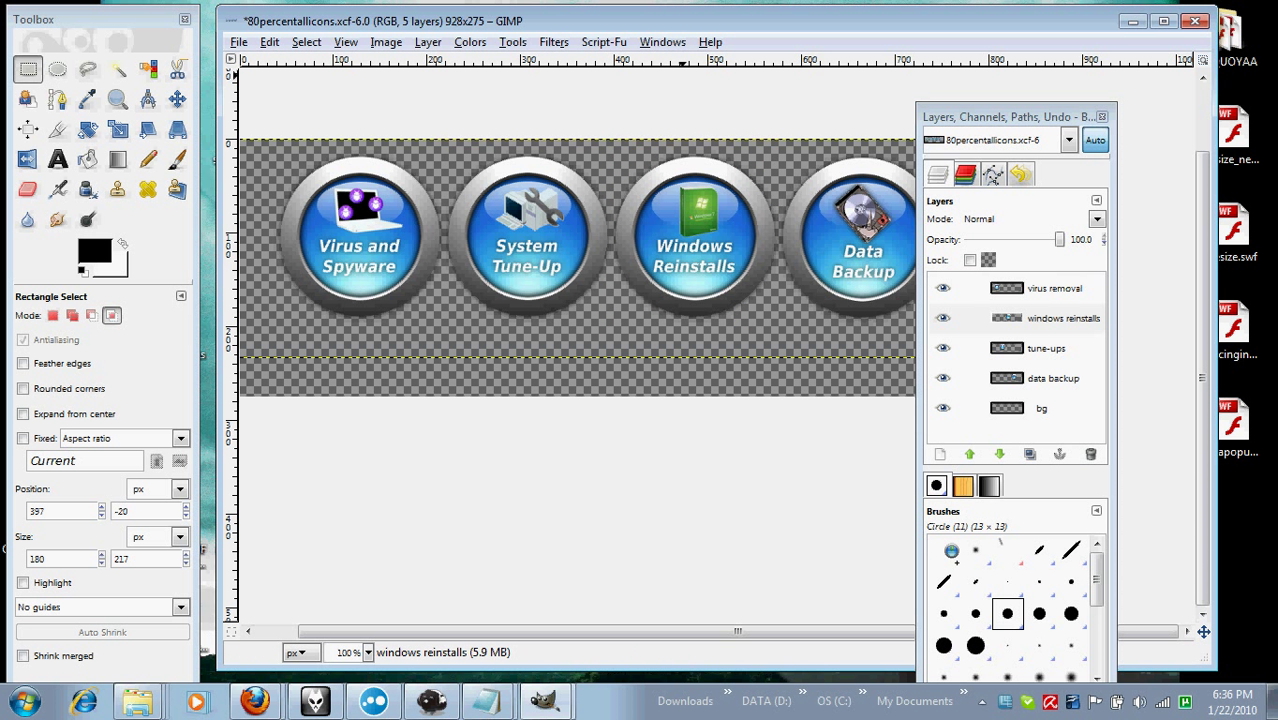
{"action": "left_click_drag", "start_coordinate": [614, 130], "coordinate": [748, 318]}
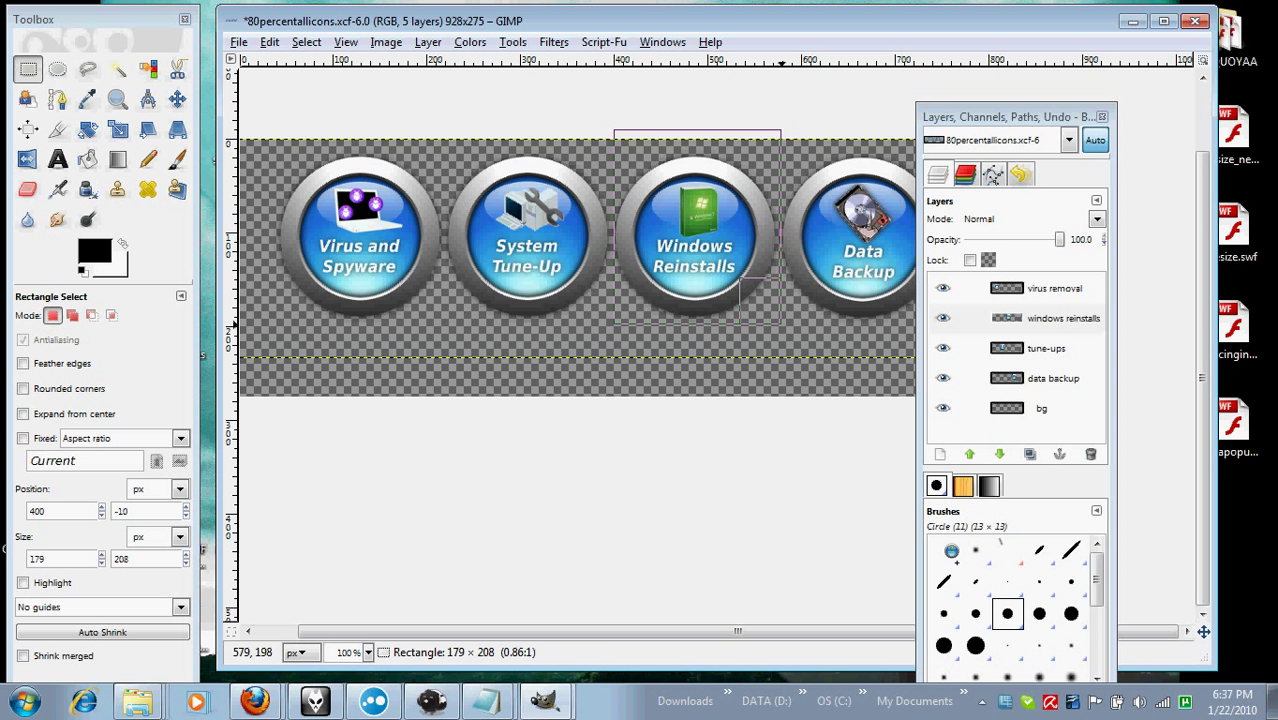
{"action": "left_click_drag", "start_coordinate": [783, 325], "coordinate": [783, 325]}
{"action": "left_click_drag", "start_coordinate": [620, 134], "coordinate": [617, 152]}
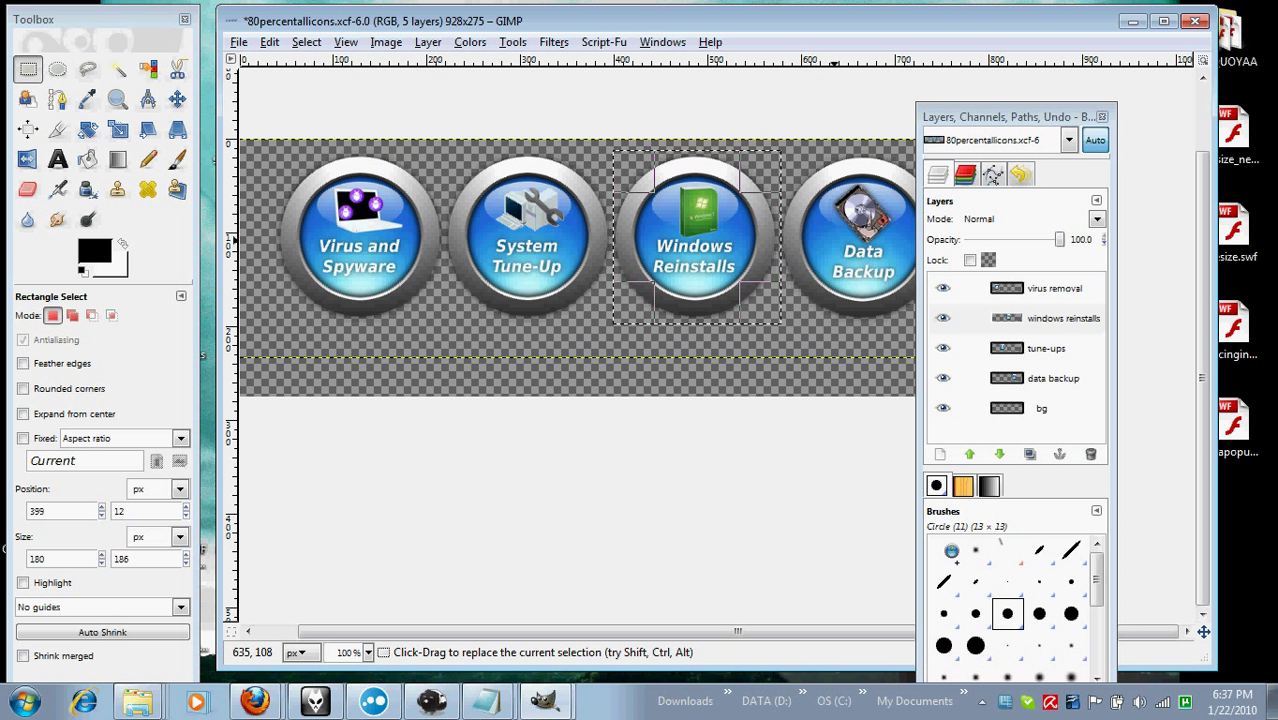
Step: Copy the selected area from the windows reinstalls layer into a new image and move its window fully into view
{"action": "left_click", "coordinate": [935, 317]}
{"action": "key", "text": "ctrl+c"}
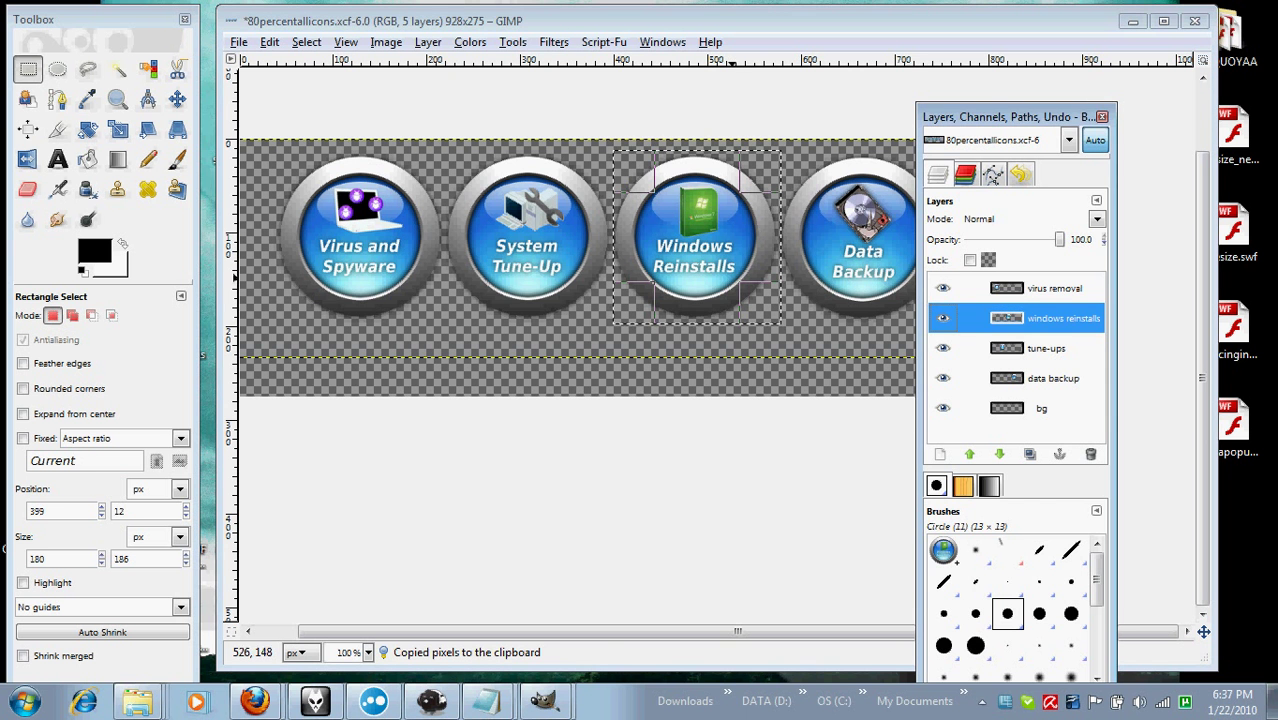
{"action": "key", "text": "ctrl+shift+v"}
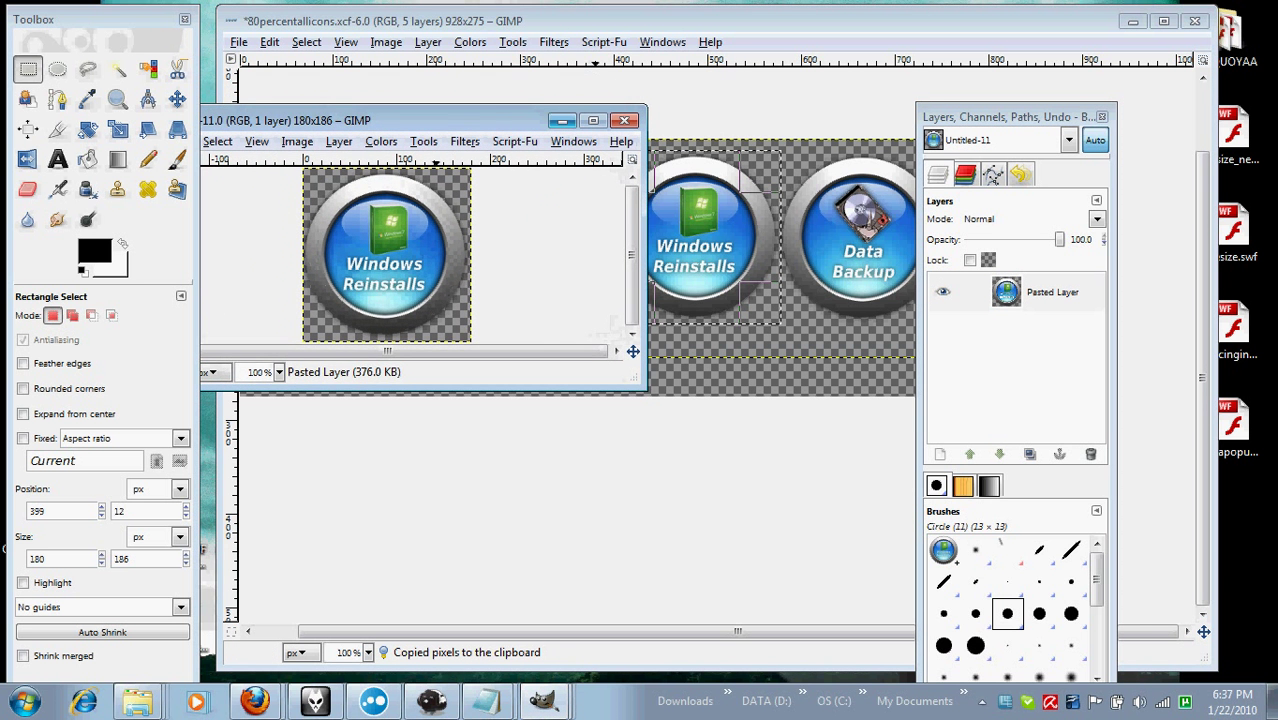
{"action": "left_click_drag", "start_coordinate": [430, 120], "coordinate": [504, 118]}
Step: Save the new image on the Desktop as windows reinstalls.png with the offered PNG options, and minimize its window
{"action": "left_click", "coordinate": [224, 140]}
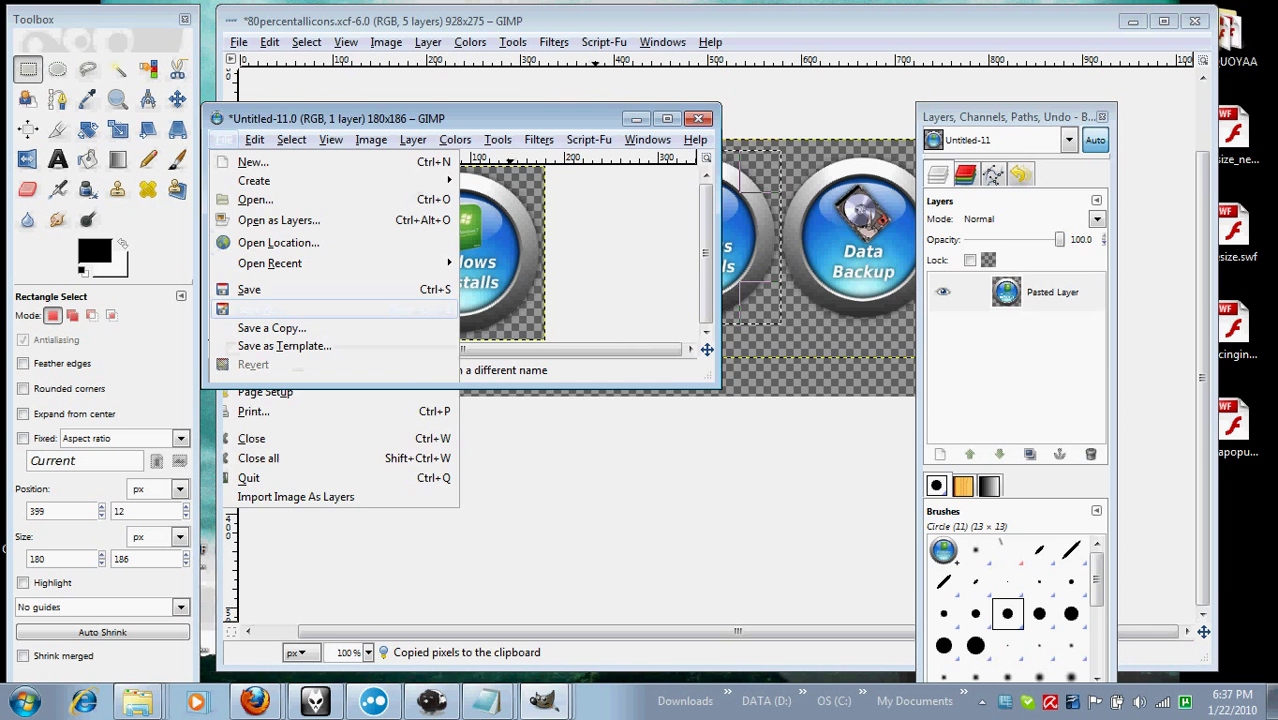
{"action": "left_click", "coordinate": [262, 309]}
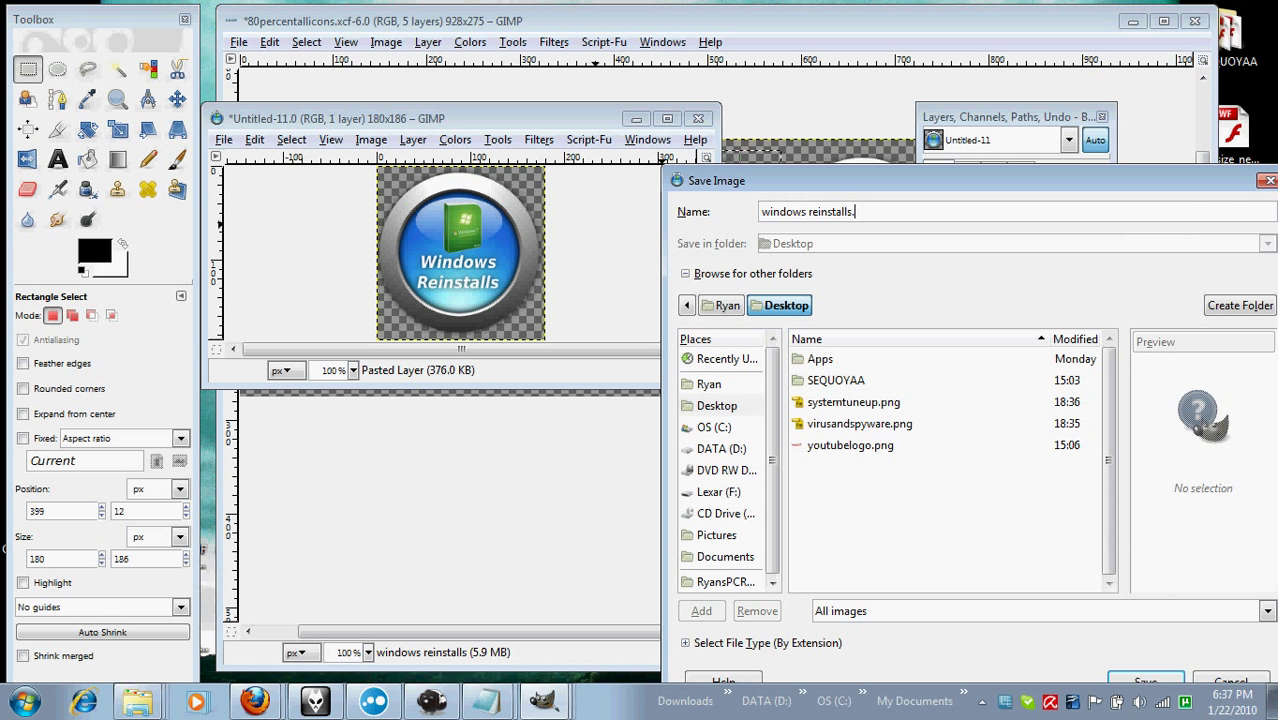
{"action": "key", "text": "Return"}
{"action": "key", "text": "Return"}
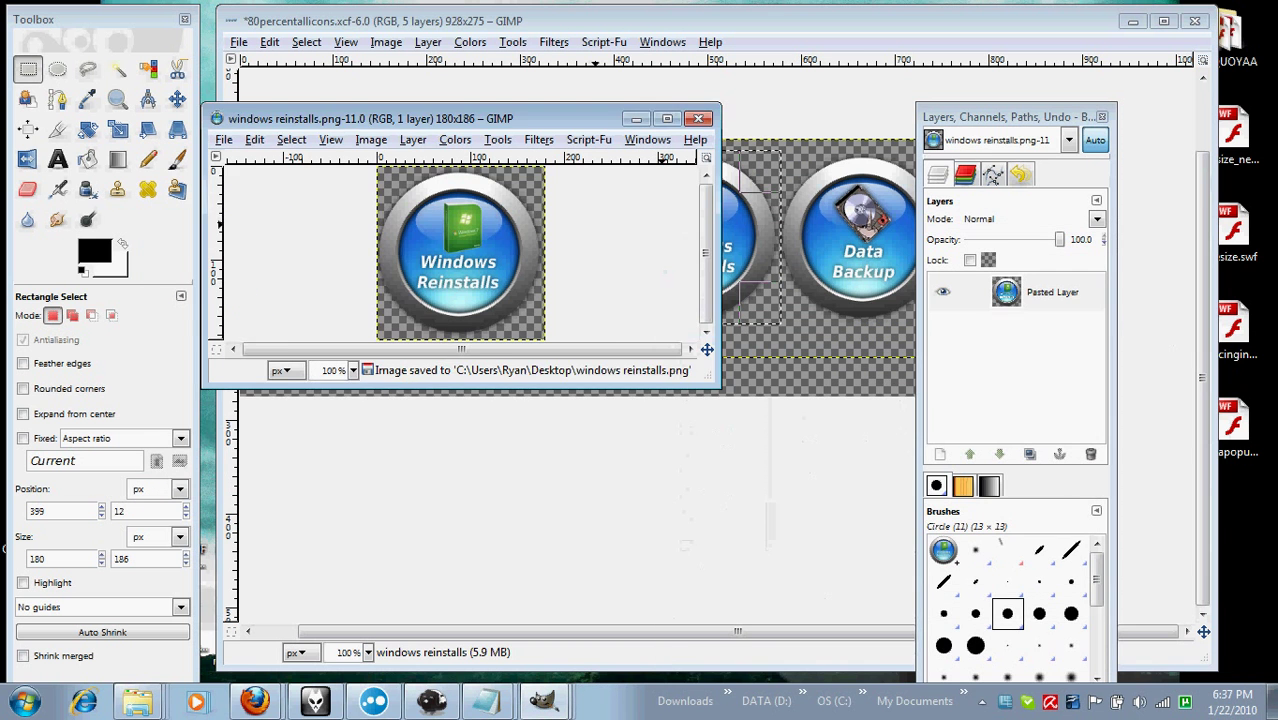
{"action": "left_click", "coordinate": [636, 119]}
Step: Make the data backup layer active and replace the old selection with a rectangle of about 181 × 192 px around the Data Backup icon
{"action": "left_click", "coordinate": [1048, 378]}
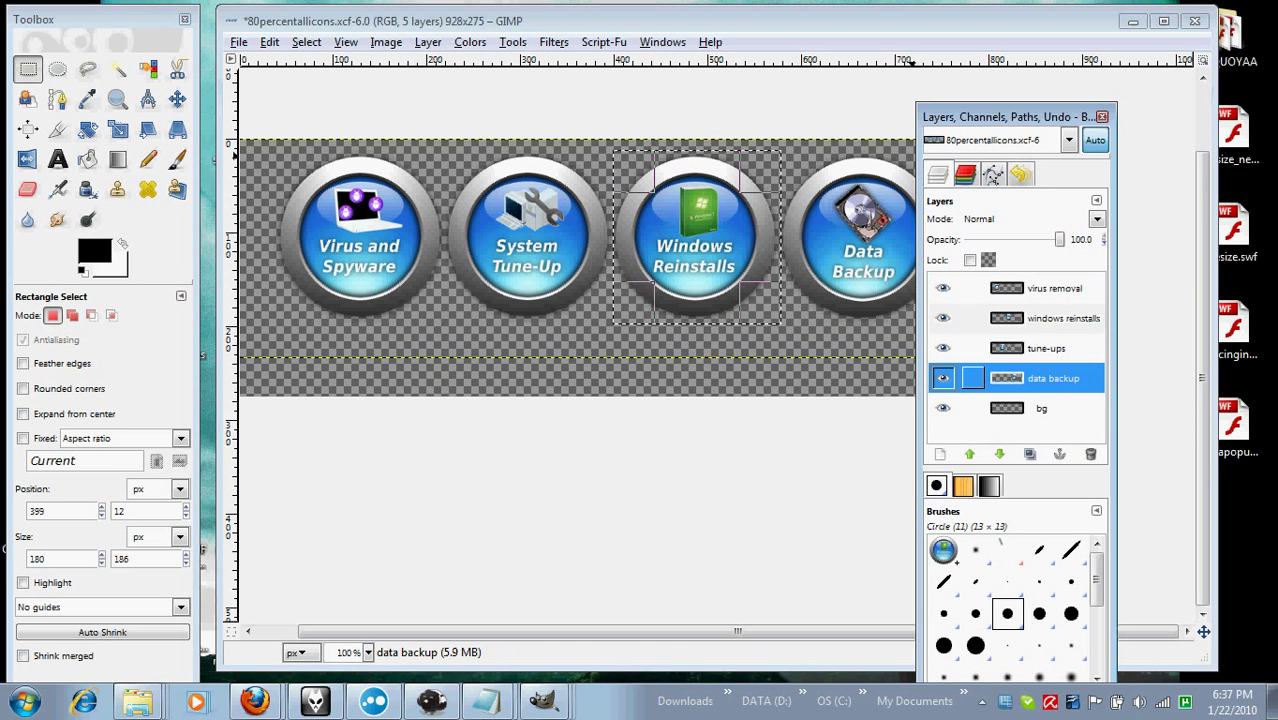
{"action": "left_click", "coordinate": [943, 378]}
{"action": "left_click", "coordinate": [943, 378]}
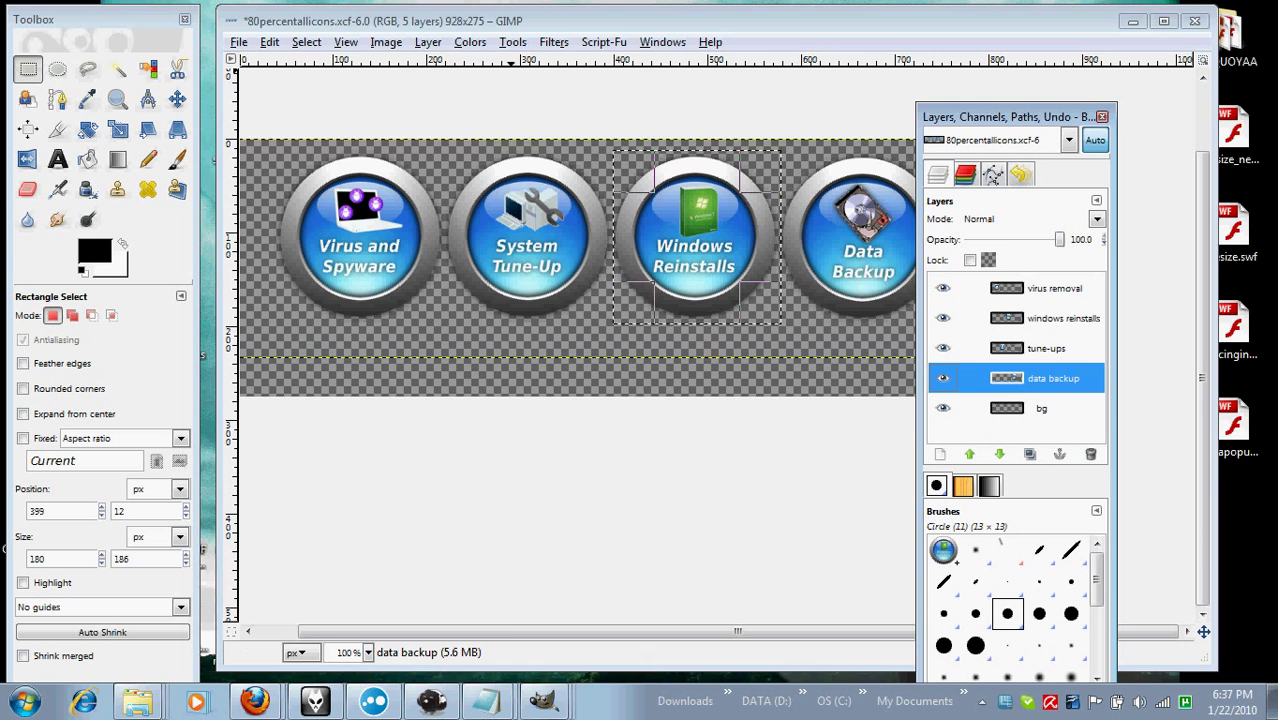
{"action": "left_click", "coordinate": [537, 21]}
{"action": "left_click_drag", "start_coordinate": [718, 214], "coordinate": [416, 236]}
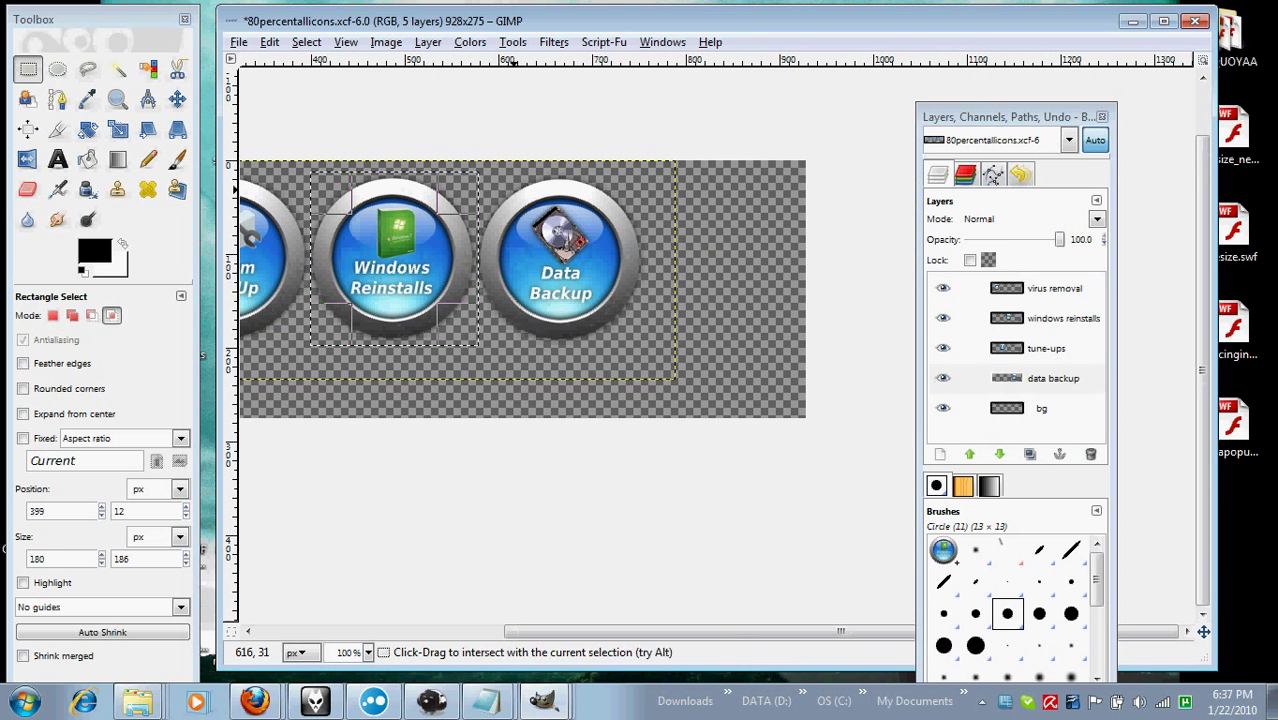
{"action": "key", "text": "ctrl+shift+a"}
{"action": "left_click_drag", "start_coordinate": [480, 159], "coordinate": [645, 346]}
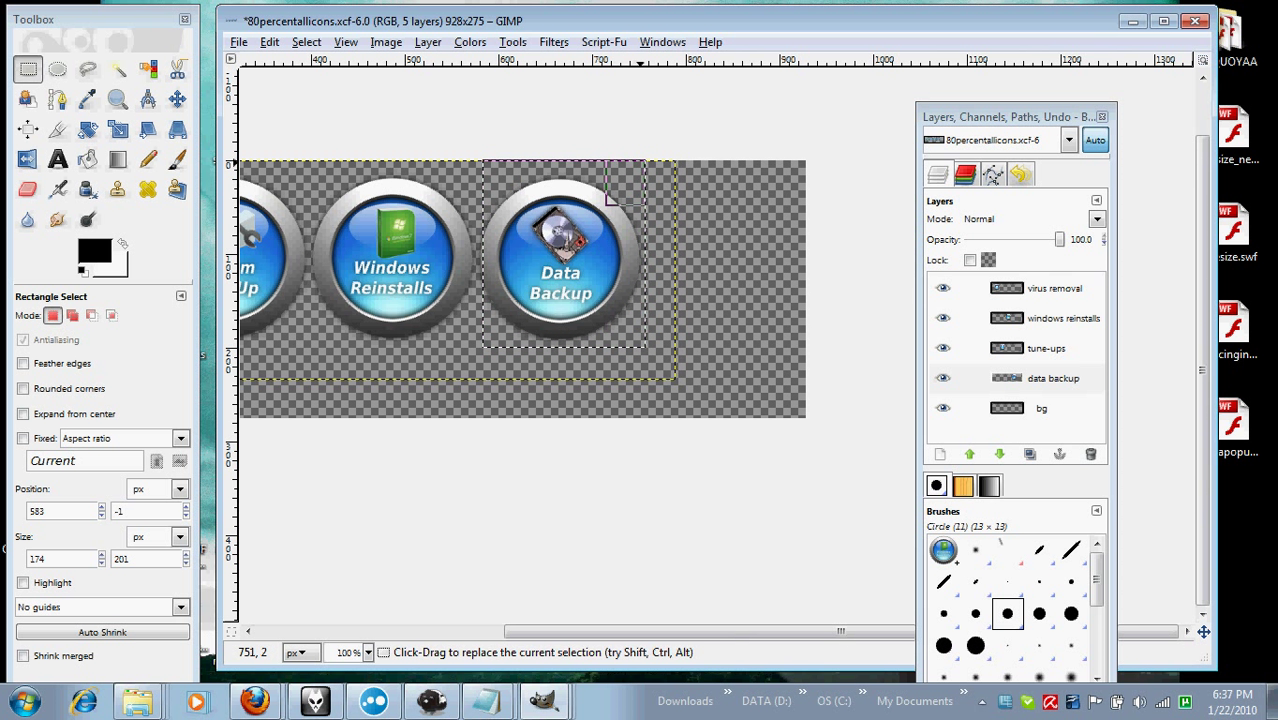
{"action": "left_click_drag", "start_coordinate": [644, 160], "coordinate": [639, 174]}
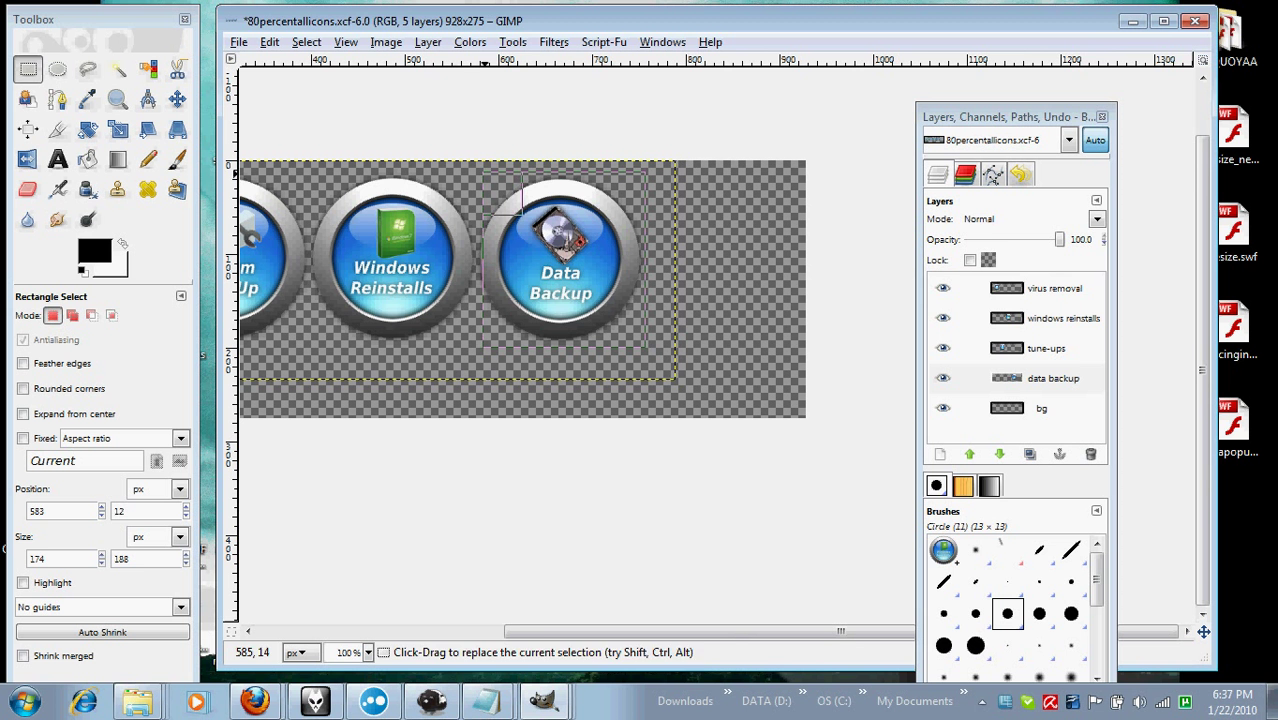
{"action": "left_click_drag", "start_coordinate": [484, 173], "coordinate": [627, 178]}
Step: Copy the selected Data Backup icon into a new image and save it on the Desktop under the name databackup
{"action": "key", "text": "ctrl+c"}
{"action": "key", "text": "ctrl+shift+v"}
{"action": "left_click", "coordinate": [365, 199]}
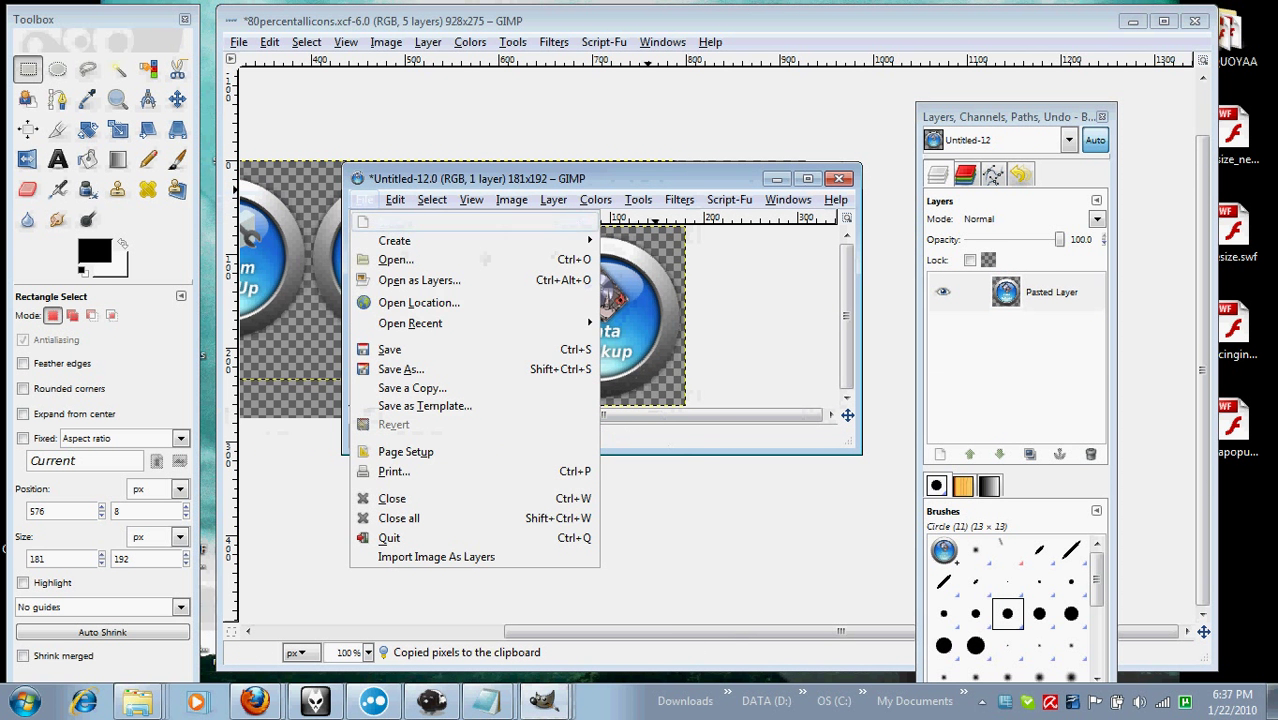
{"action": "left_click", "coordinate": [400, 369]}
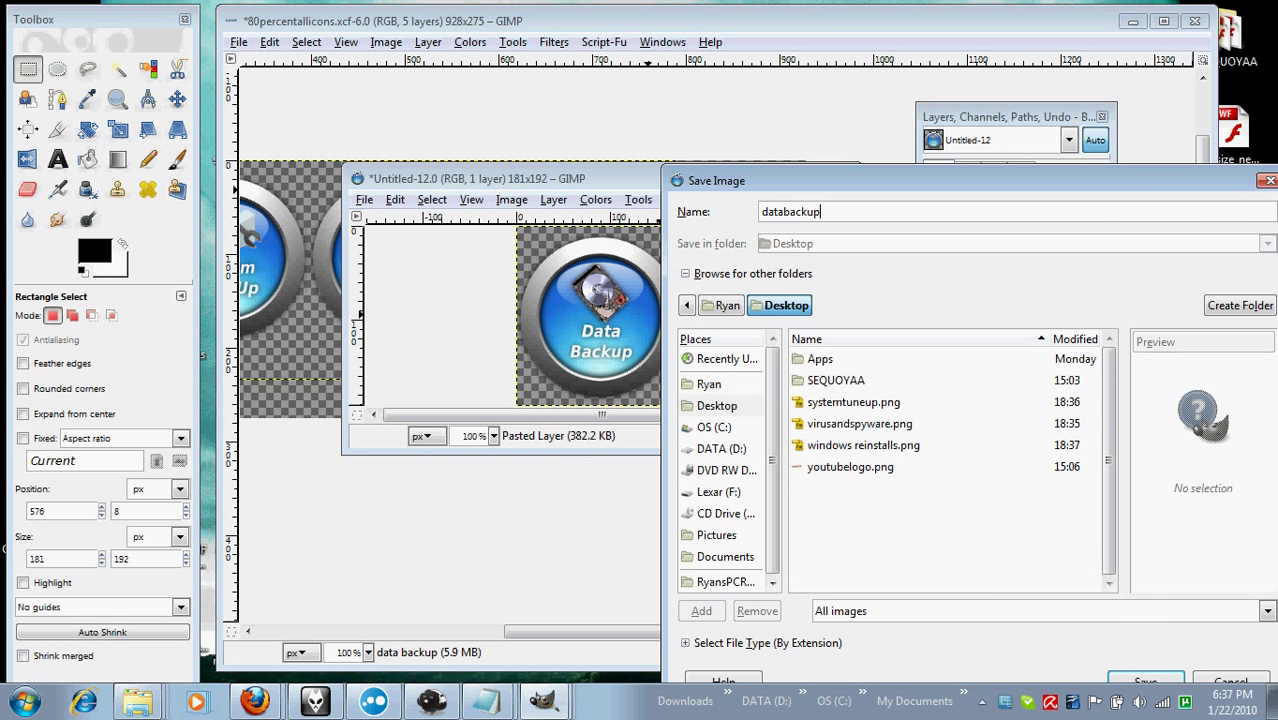
{"action": "key", "text": "Return"}
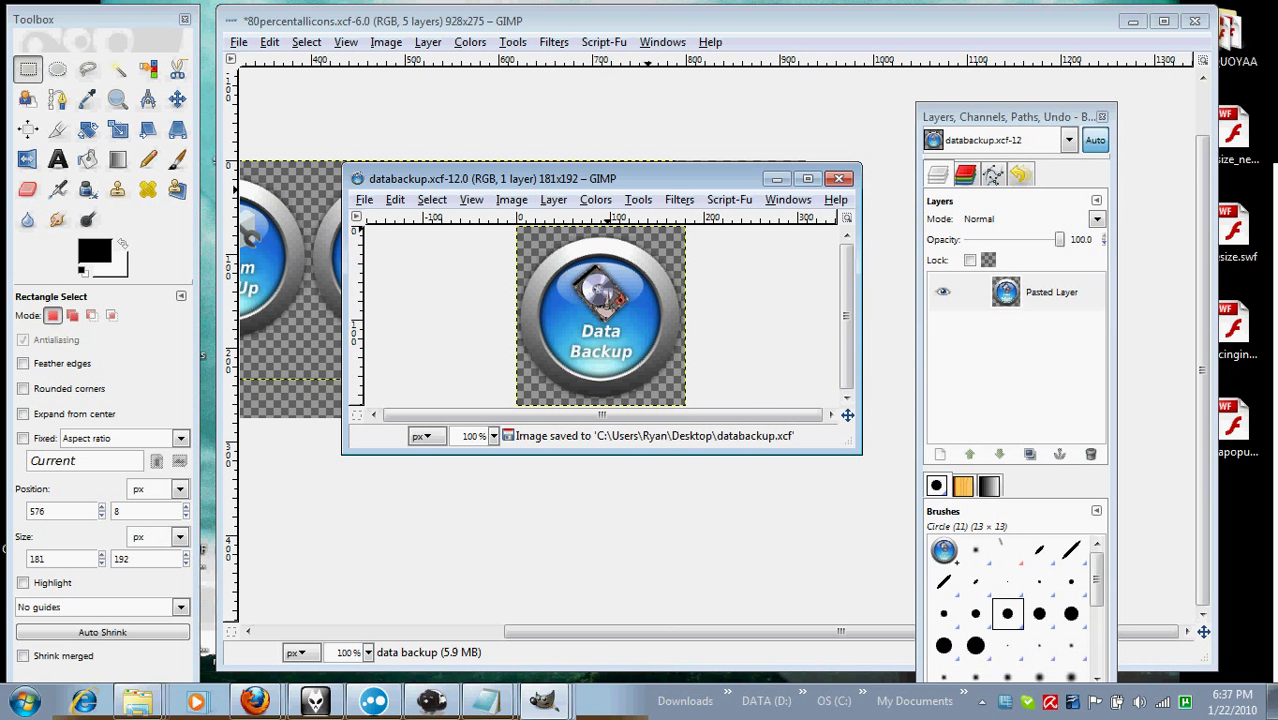
Step: Save the Data Backup image again on the Desktop as databackup.png with the offered PNG options, and close the image
{"action": "key", "text": "alt+f"}
{"action": "key", "text": "Down"}
{"action": "key", "text": "Down"}
{"action": "key", "text": "Down"}
{"action": "key", "text": "Down"}
{"action": "key", "text": "Down"}
{"action": "key", "text": "Down"}
{"action": "key", "text": "Down"}
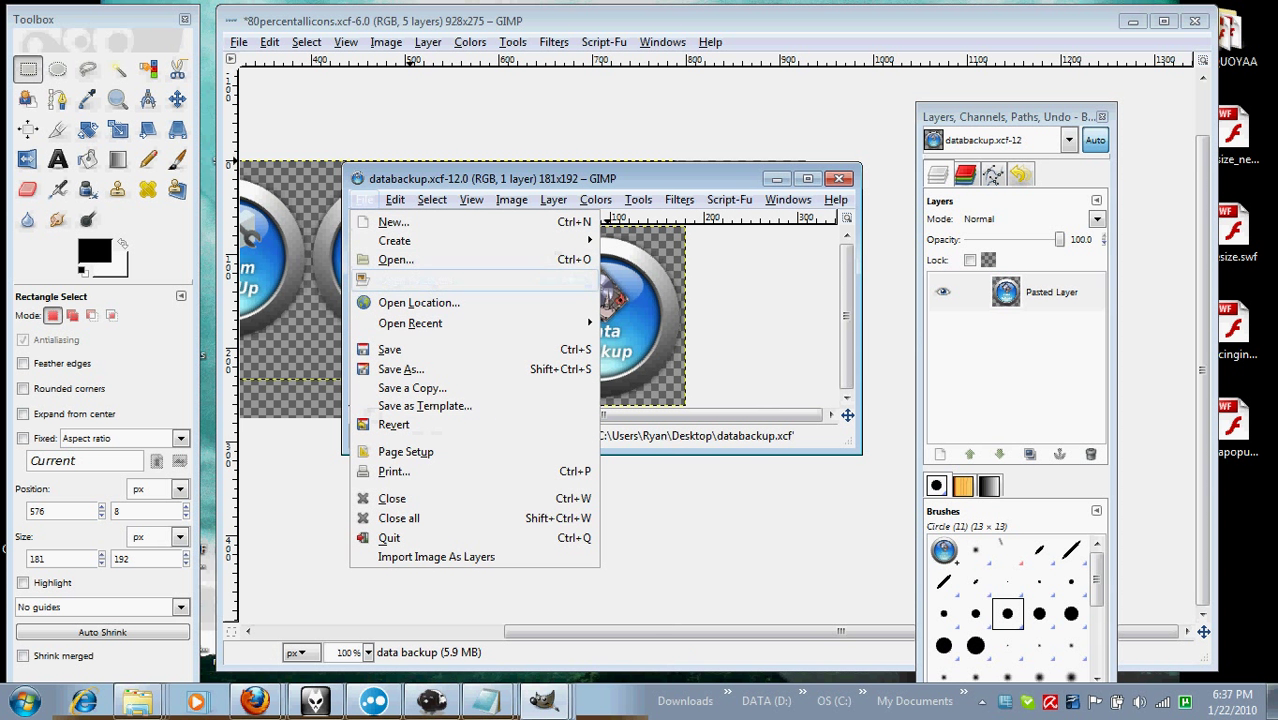
{"action": "key", "text": "Return"}
{"action": "left_click", "coordinate": [838, 212]}
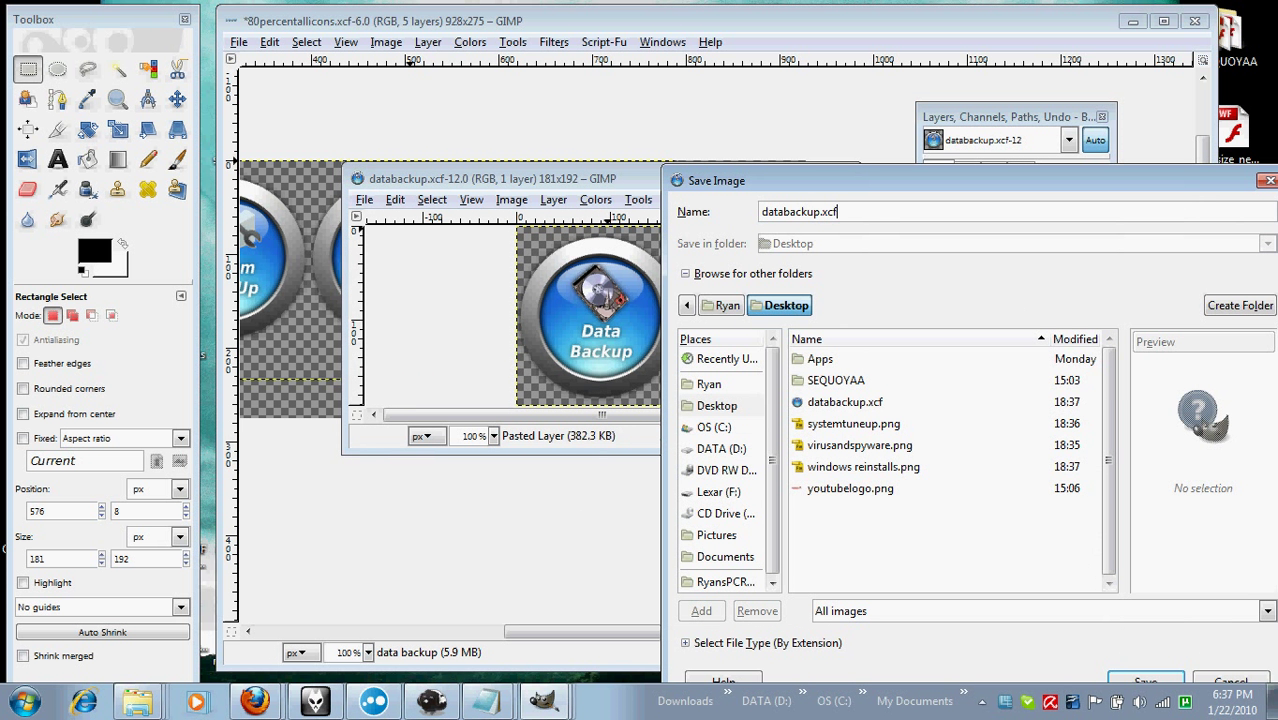
{"action": "type", "text": "png"}
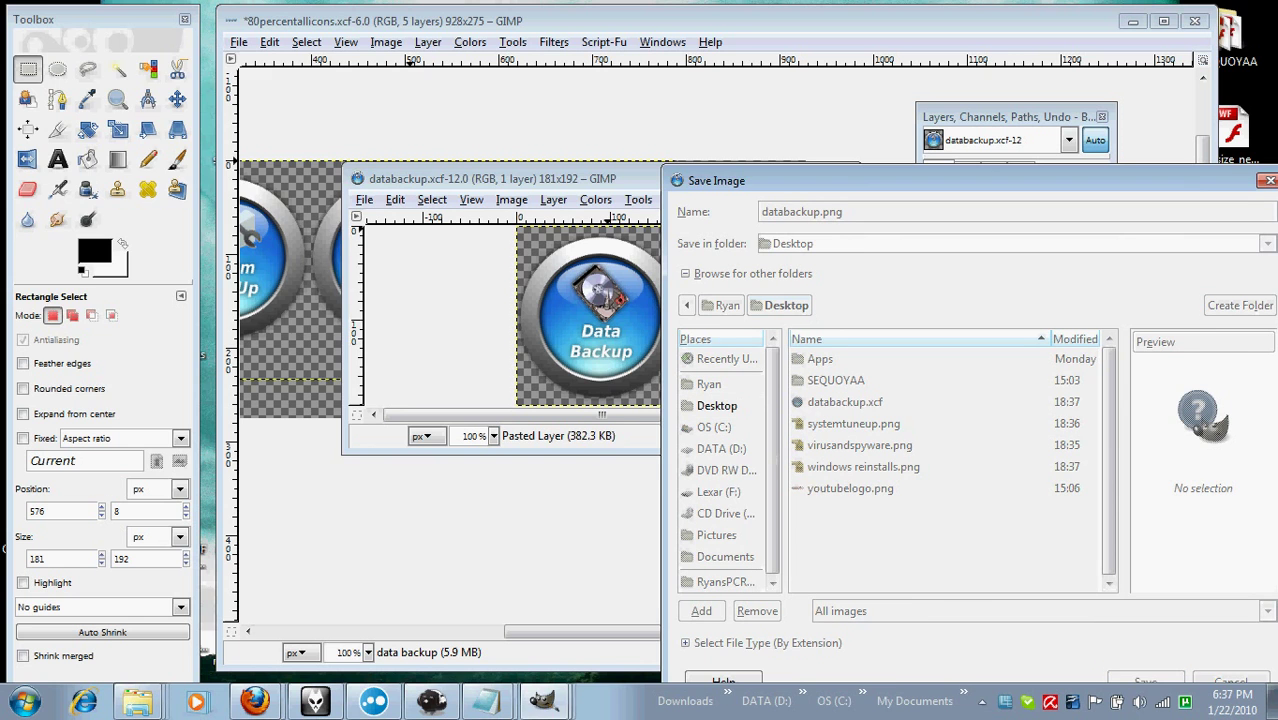
{"action": "key", "text": "Return"}
{"action": "key", "text": "Return"}
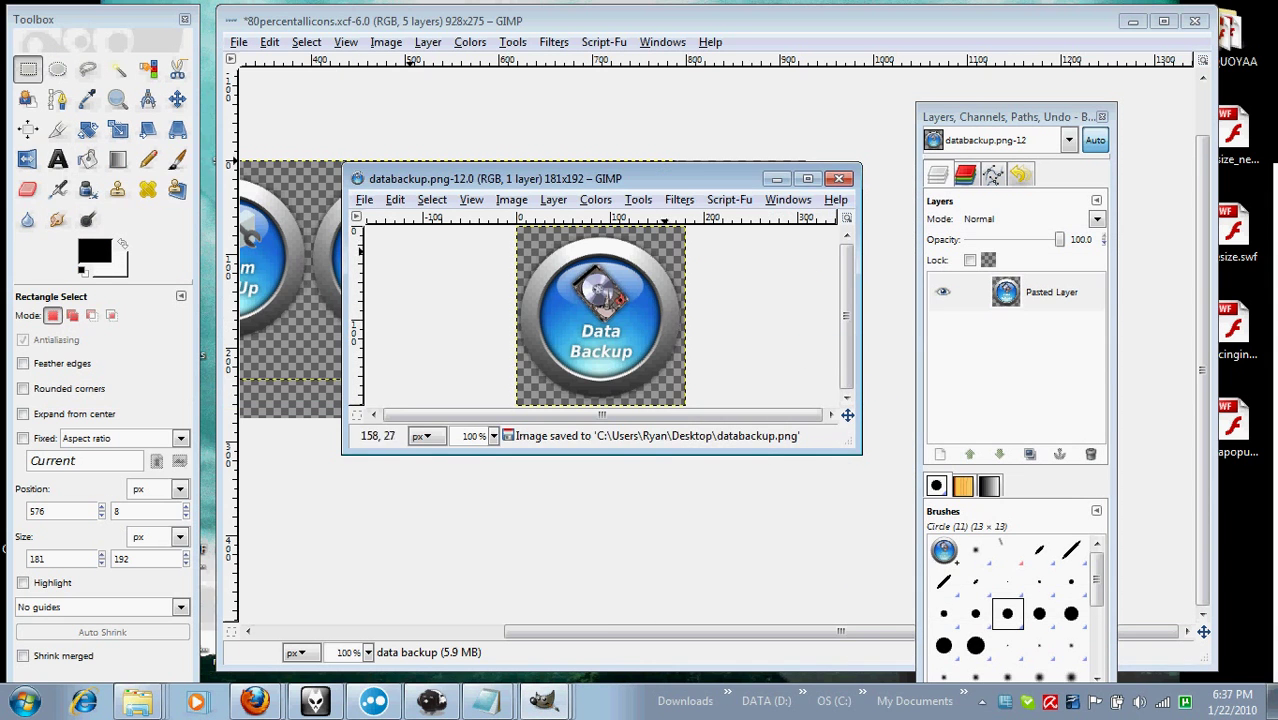
{"action": "key", "text": "ctrl+w"}
Step: Show the Windows desktop and move the databackup.png file to the open area near its upper middle
{"action": "key", "text": "super+d"}
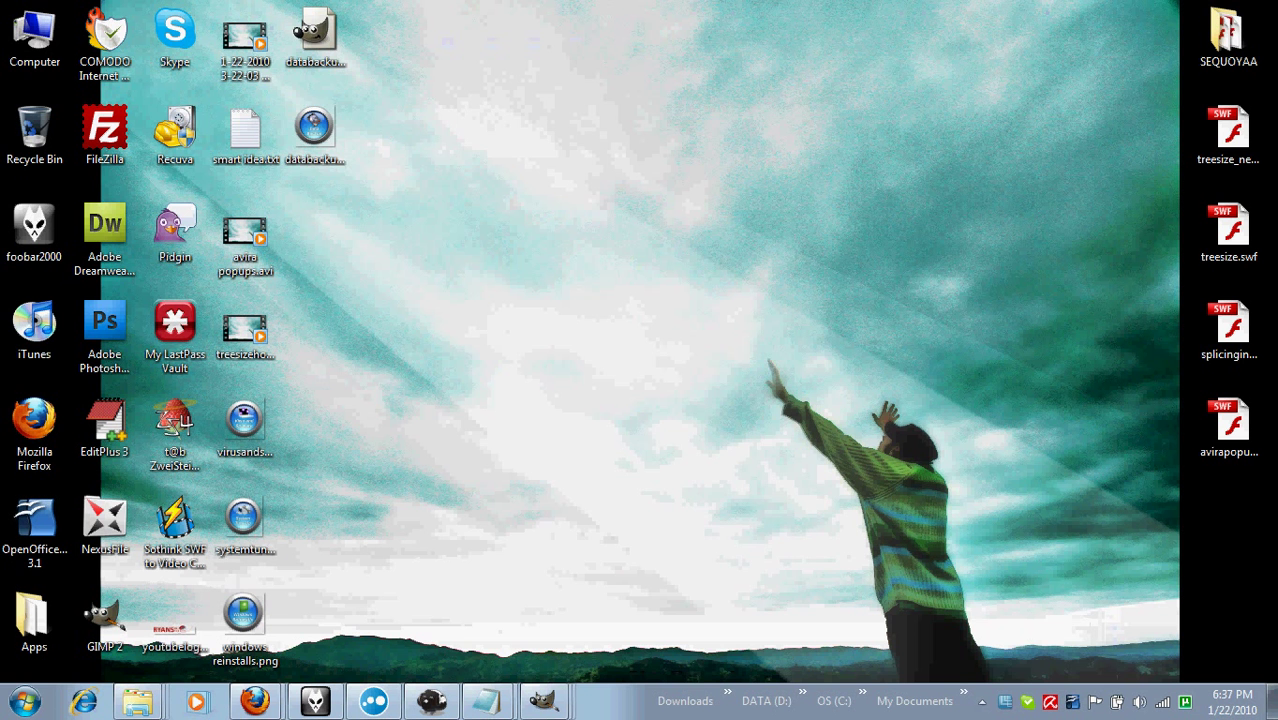
{"action": "left_click_drag", "start_coordinate": [343, 113], "coordinate": [395, 175]}
{"action": "left_click", "coordinate": [316, 135]}
{"action": "left_click_drag", "start_coordinate": [315, 135], "coordinate": [735, 133]}
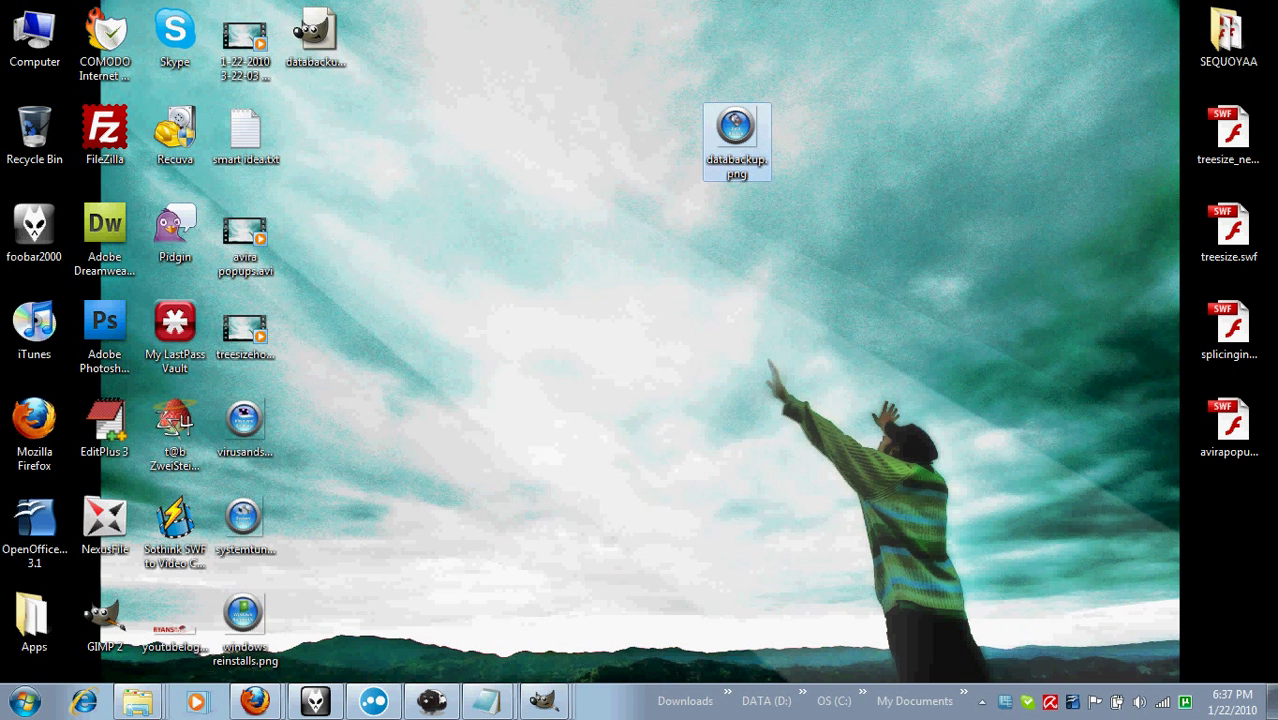
Step: Move the virusandspyware, systemtuneup and windows reinstalls PNG files beside databackup.png, forming a two-by-two group on the desktop
{"action": "left_click_drag", "start_coordinate": [334, 393], "coordinate": [212, 668]}
{"action": "left_click_drag", "start_coordinate": [244, 615], "coordinate": [737, 226]}
{"action": "left_click", "coordinate": [750, 335]}
{"action": "left_click", "coordinate": [600, 200]}
{"action": "left_click_drag", "start_coordinate": [591, 61], "coordinate": [790, 290]}
{"action": "left_click", "coordinate": [800, 300]}
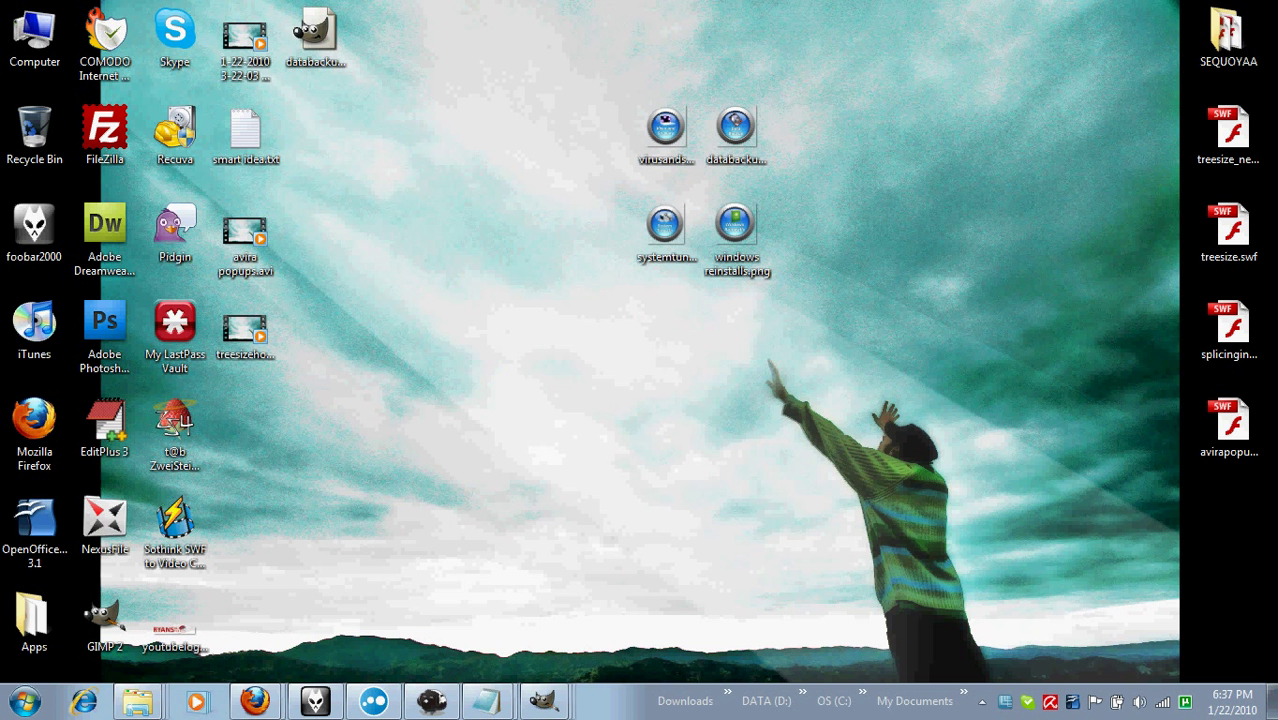